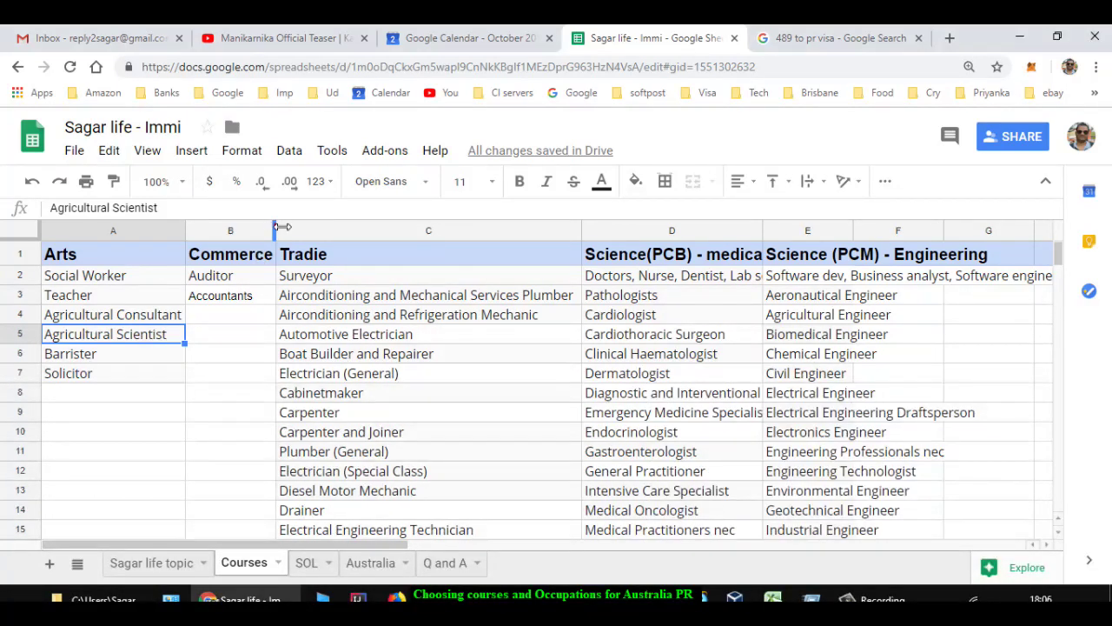
# - Widen the Commerce and Science(PCB) - medical columns so their headings fit
pyautogui.moveTo(275, 225); pyautogui.dragTo(433, 236)
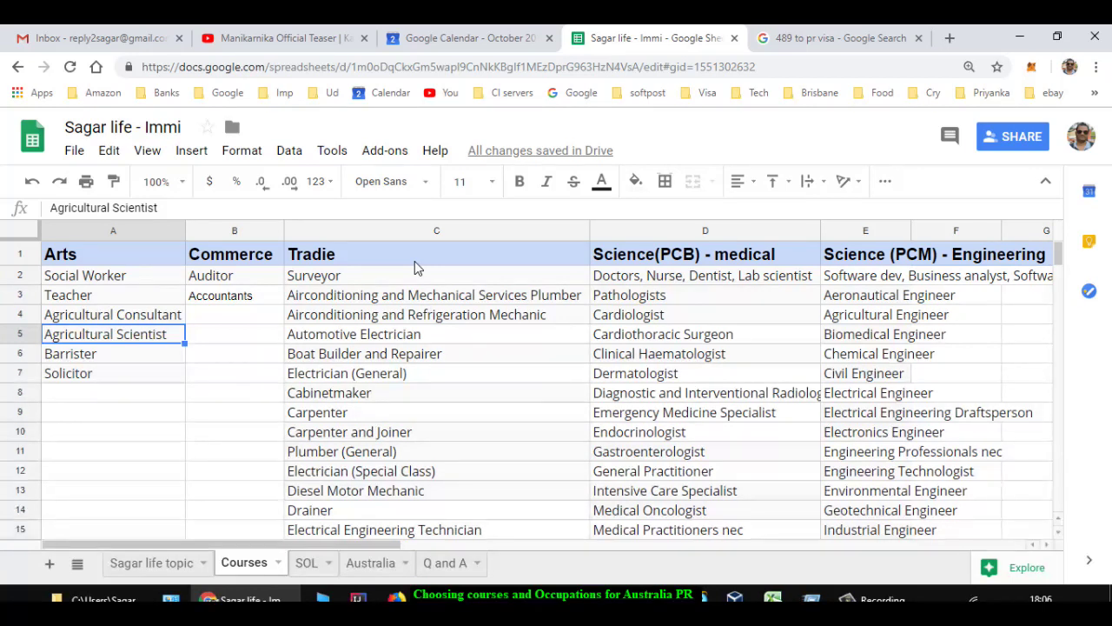
# - Examine the occupations listed under Arts and Commerce, selecting Social Worker, the Commerce column, Auditor and Accountants
pyautogui.click(128, 278)
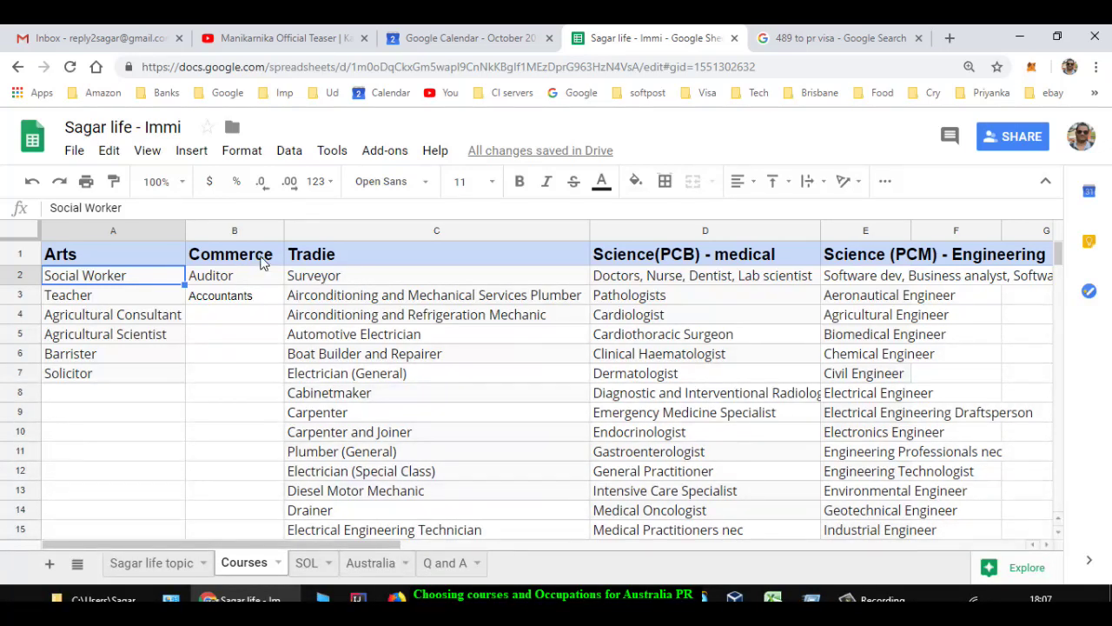
pyautogui.click(235, 230)
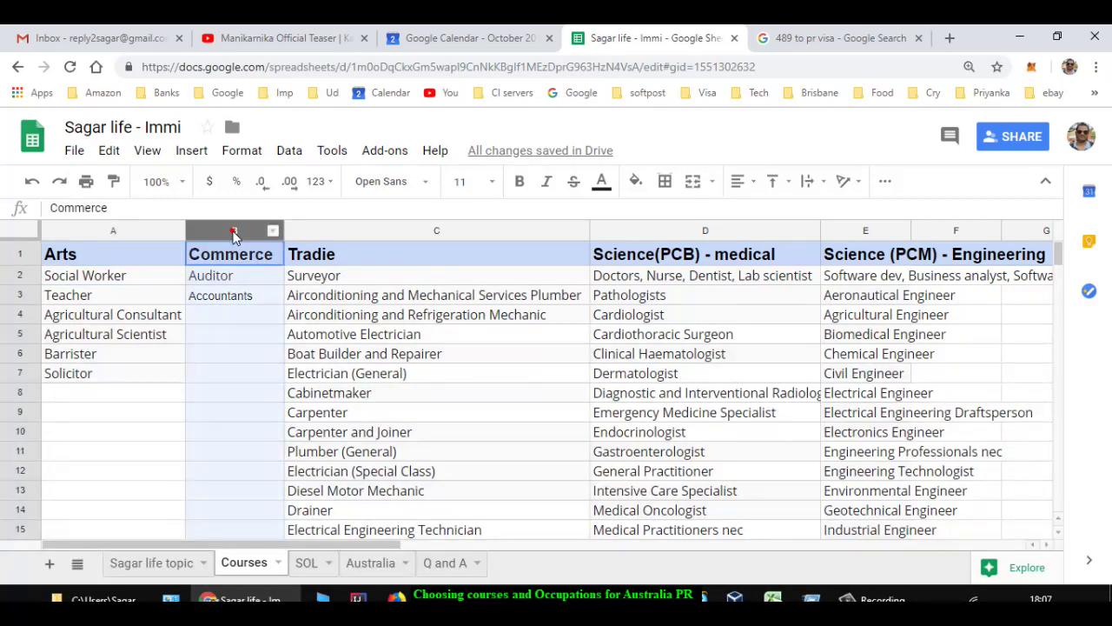
pyautogui.click(240, 276)
pyautogui.click(237, 299)
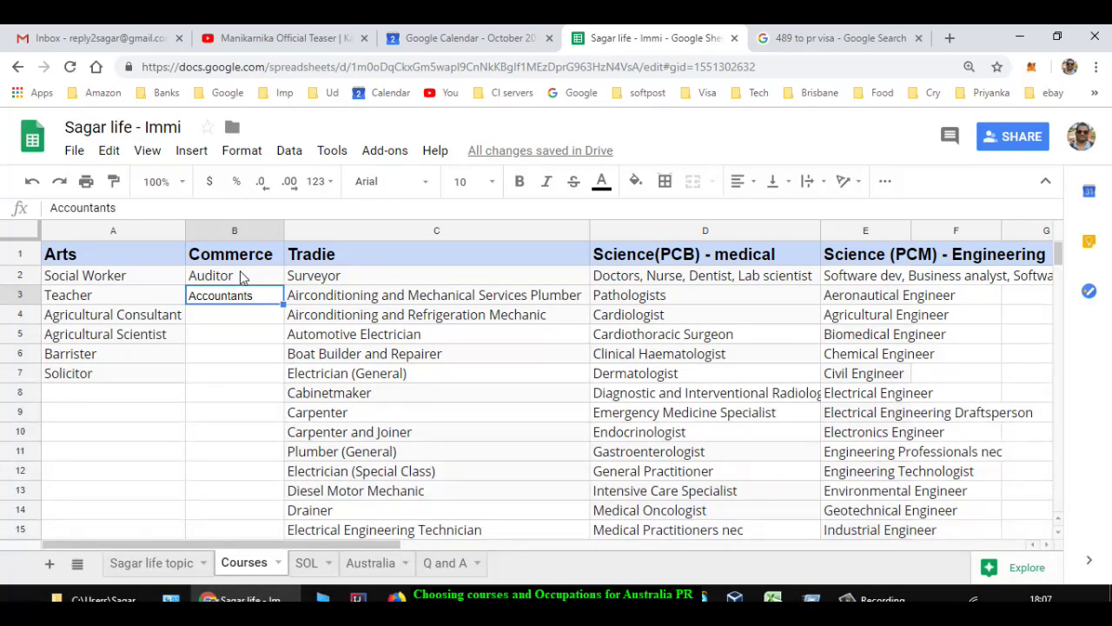
# - Review the full list of occupations in the Tradie column, from Surveyor down to the last entry, and return to the header row
pyautogui.click(481, 232)
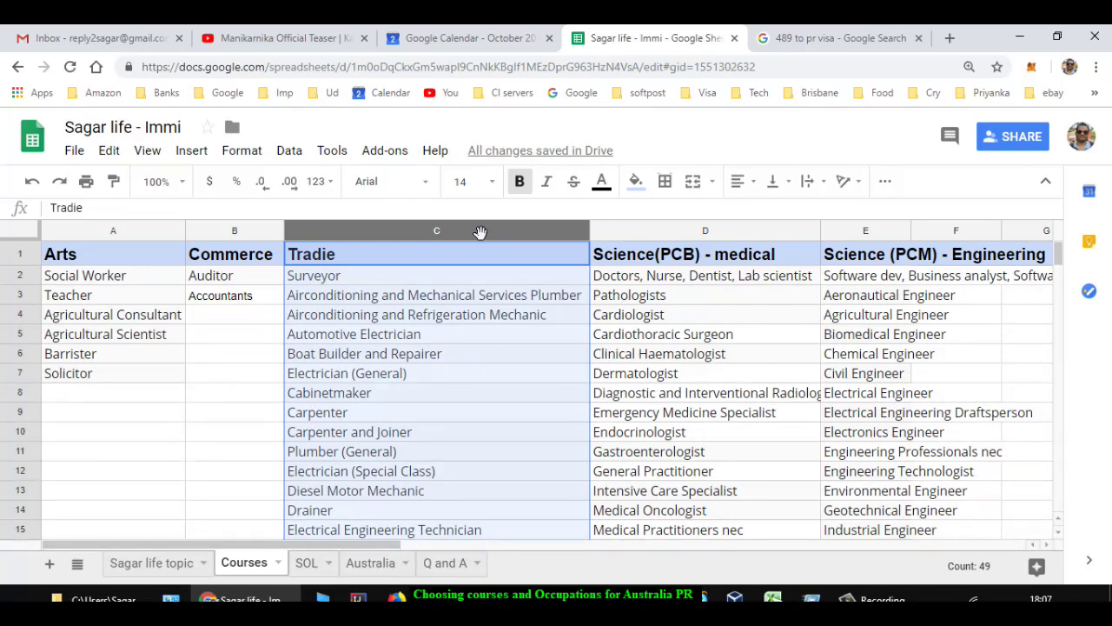
pyautogui.click(464, 381)
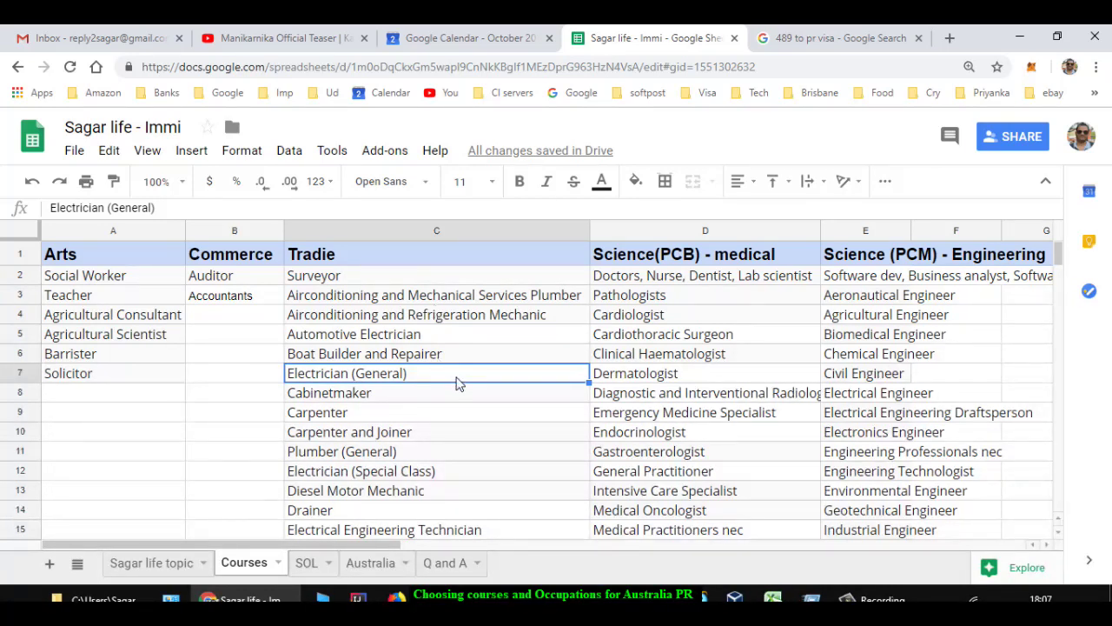
pyautogui.scroll(-1, 458, 383)
pyautogui.scroll(1, 458, 383)
pyautogui.scroll(-1, 507, 434)
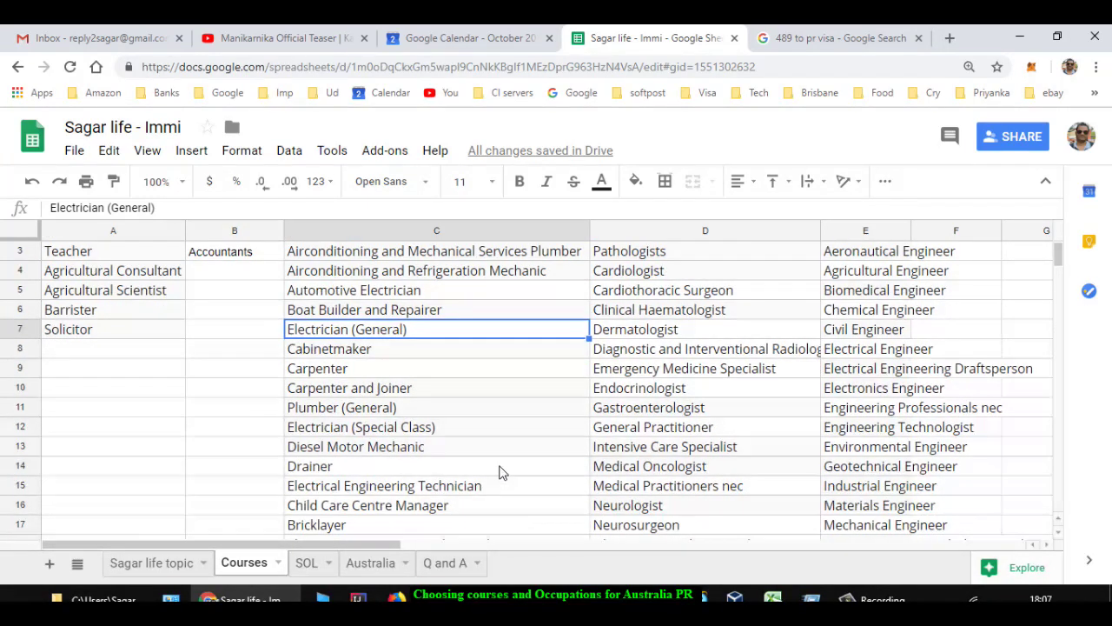
pyautogui.scroll(-1, 500, 472)
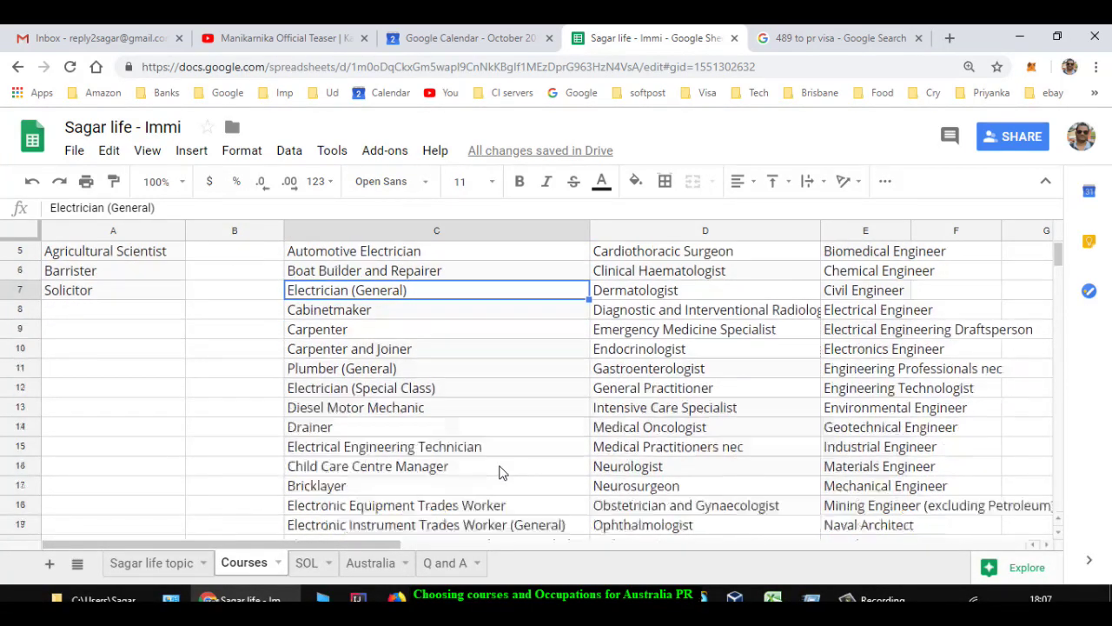
pyautogui.scroll(-1, 500, 472)
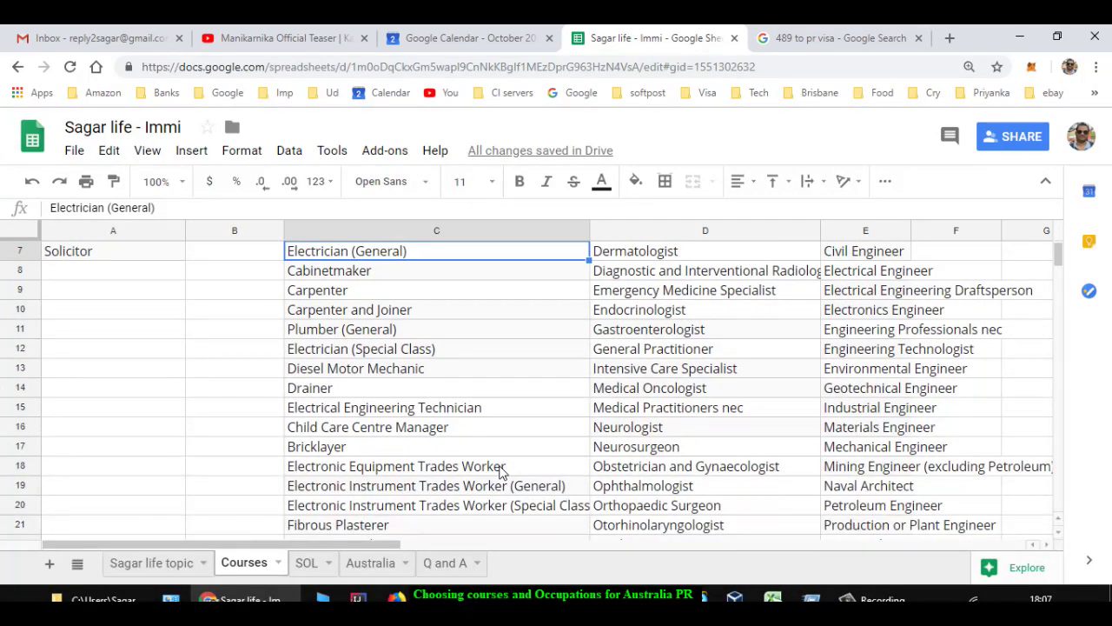
pyautogui.scroll(-1, 500, 472)
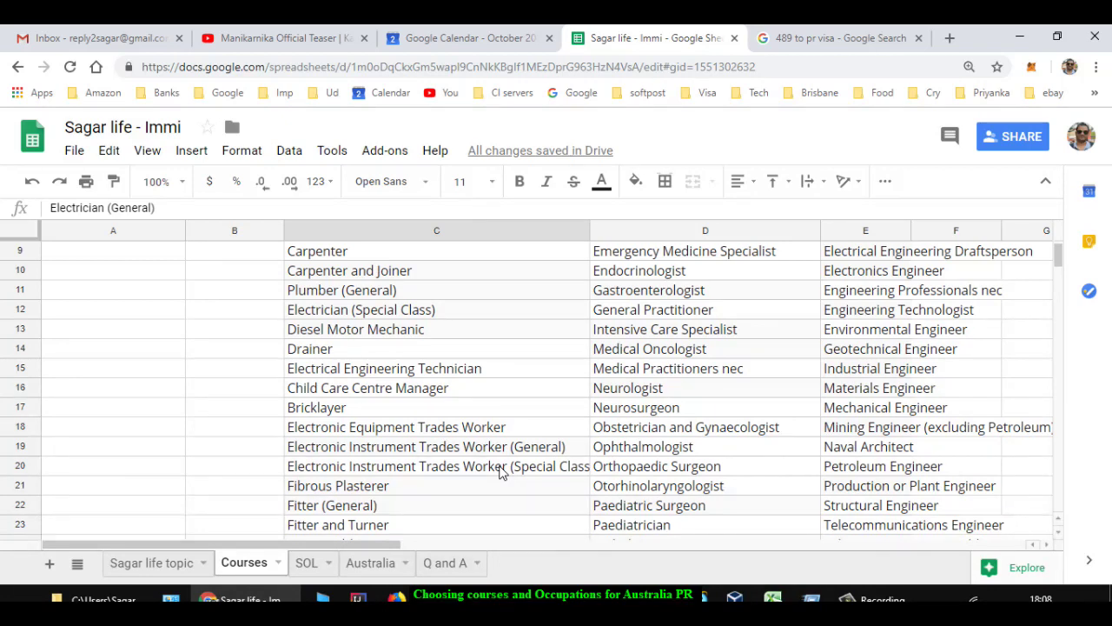
pyautogui.scroll(-1, 499, 472)
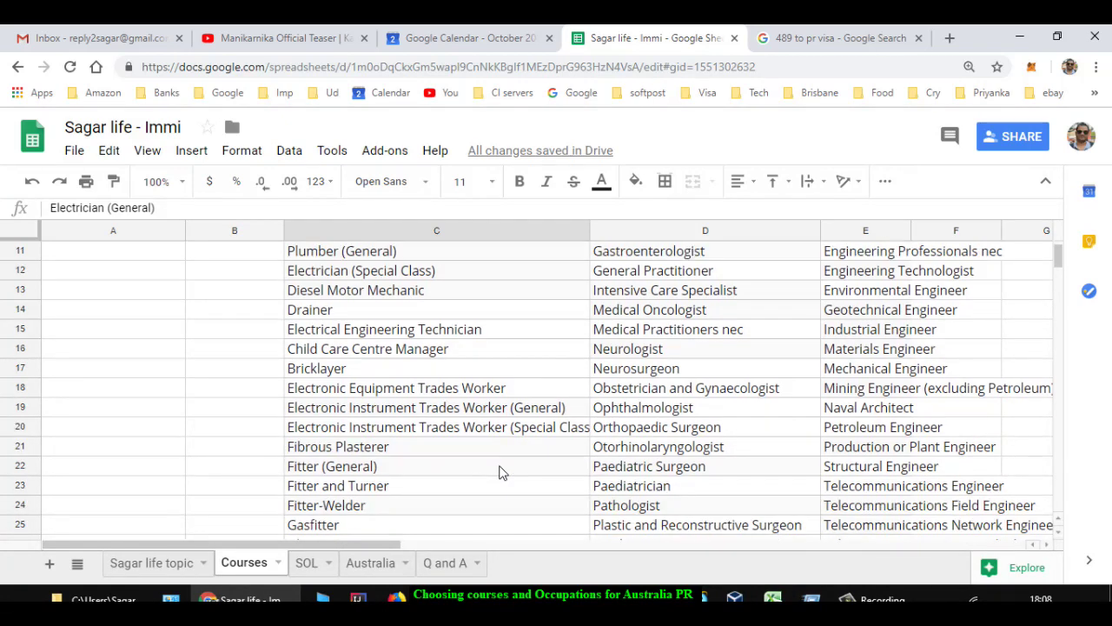
pyautogui.scroll(-1, 500, 472)
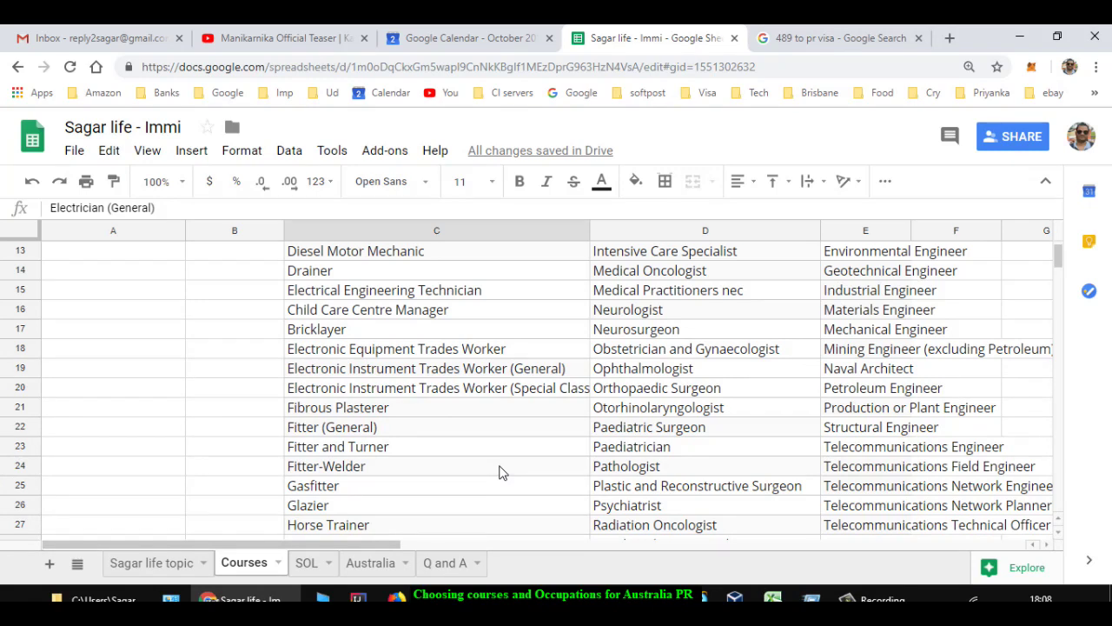
pyautogui.scroll(-1, 500, 471)
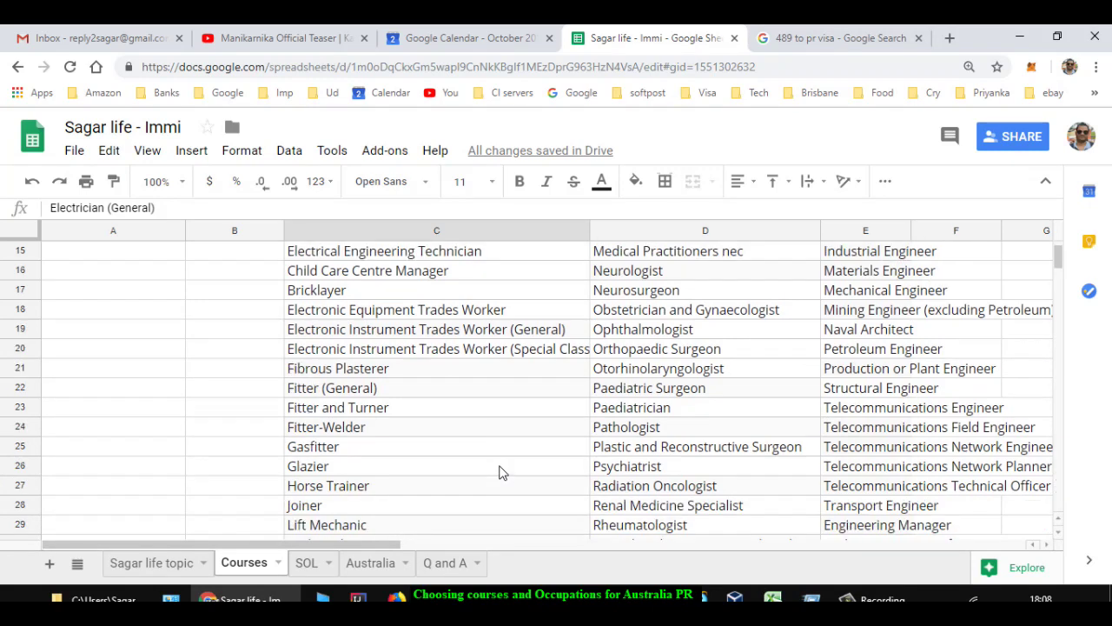
pyautogui.scroll(-1, 500, 472)
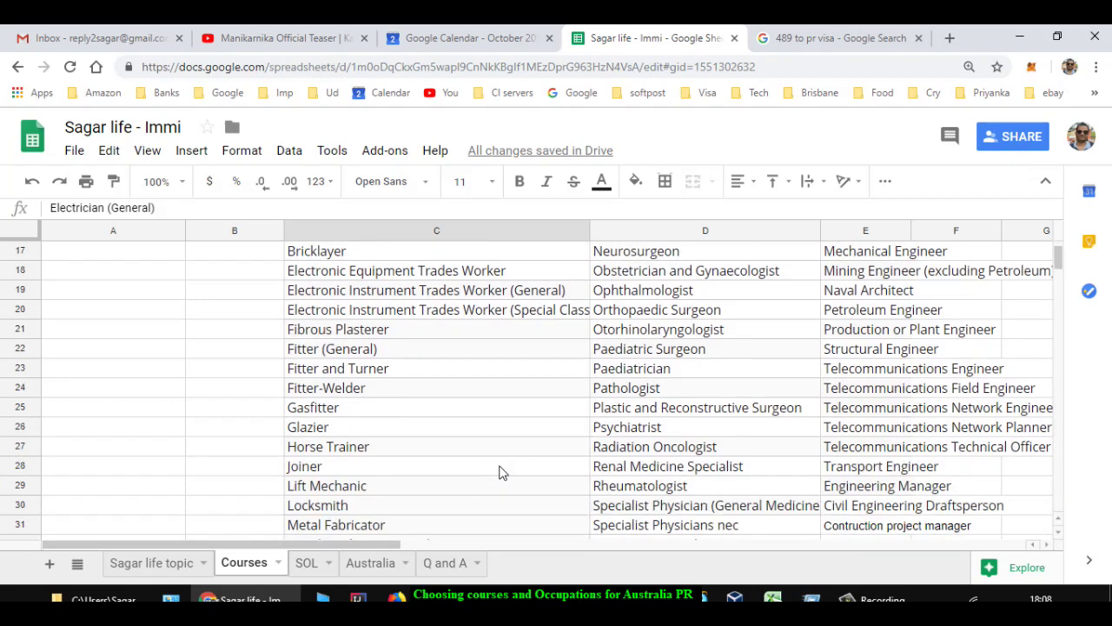
pyautogui.scroll(-2, 500, 471)
pyautogui.scroll(-1, 500, 472)
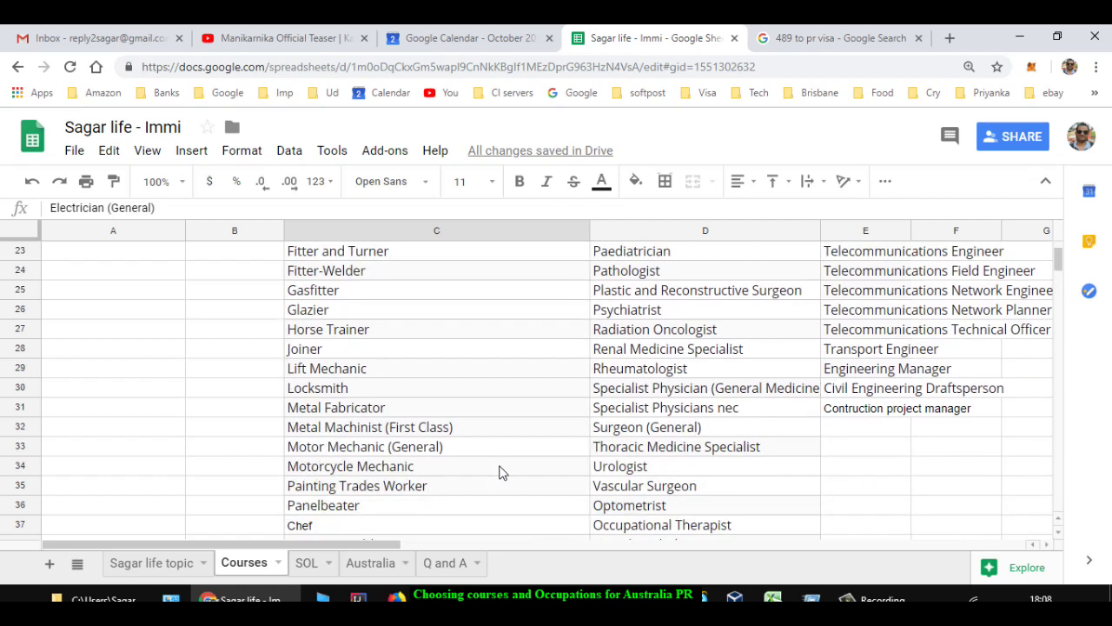
pyautogui.scroll(-1, 499, 471)
pyautogui.scroll(-2, 500, 472)
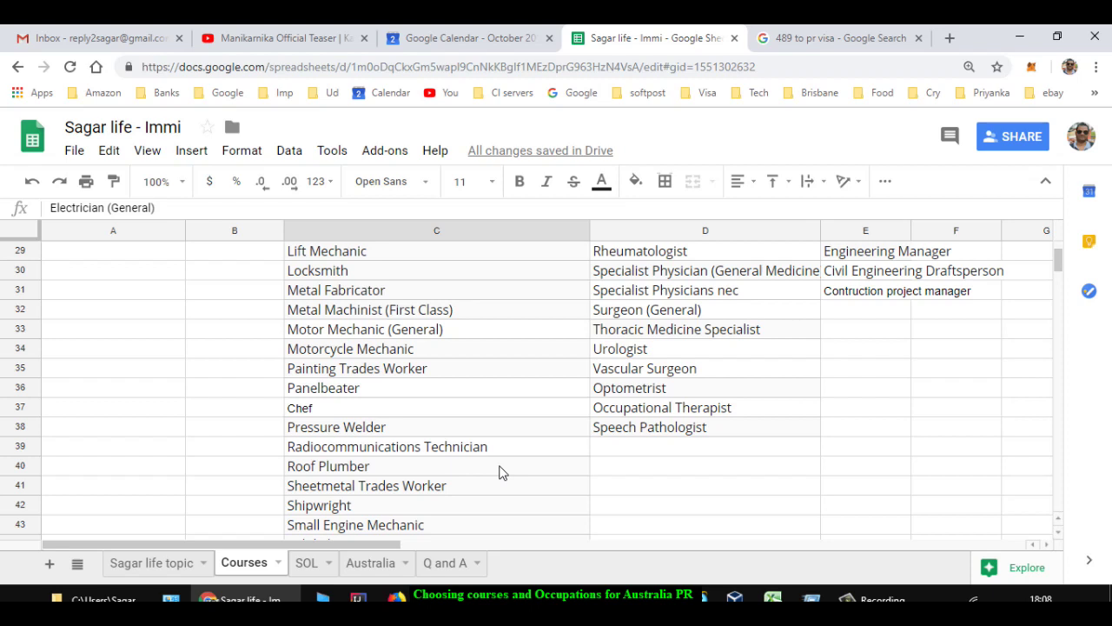
pyautogui.scroll(-1, 500, 472)
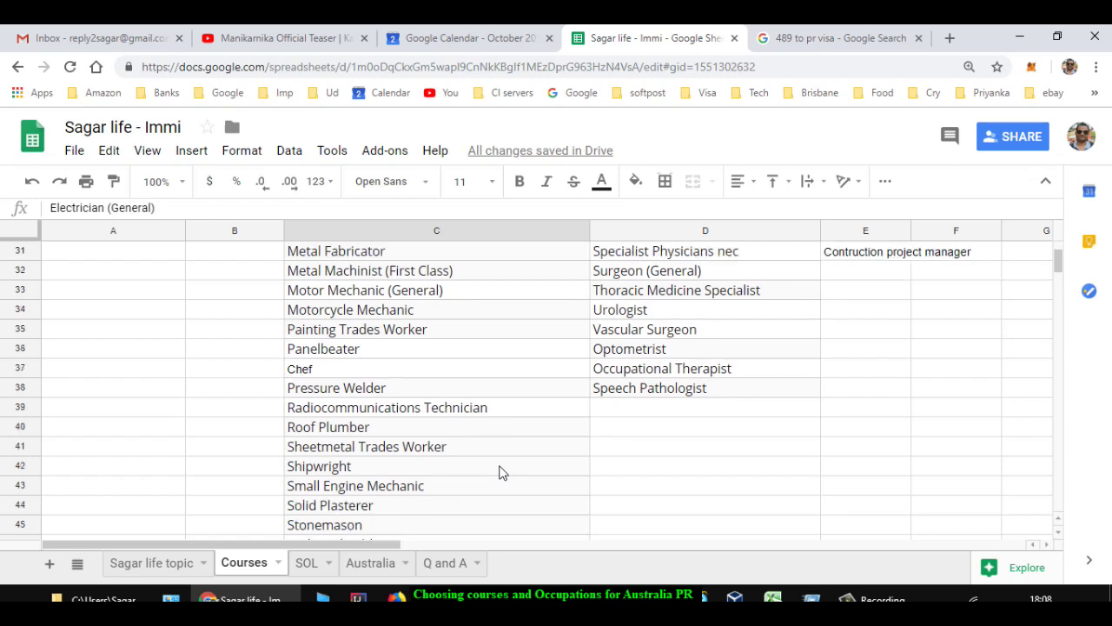
pyautogui.scroll(-2, 500, 472)
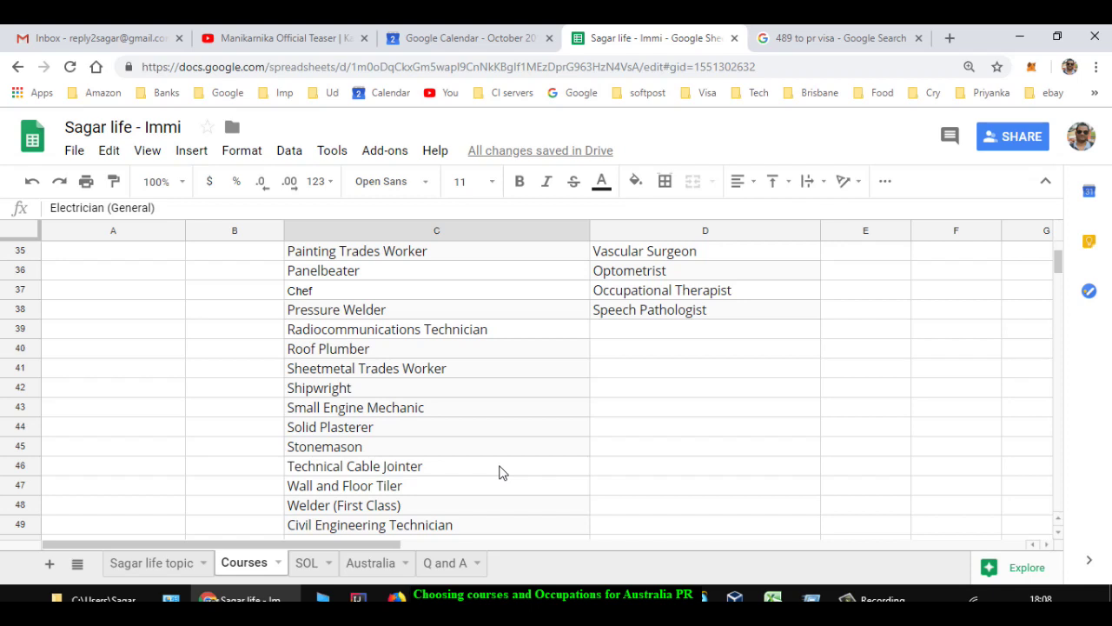
pyautogui.scroll(-1, 500, 472)
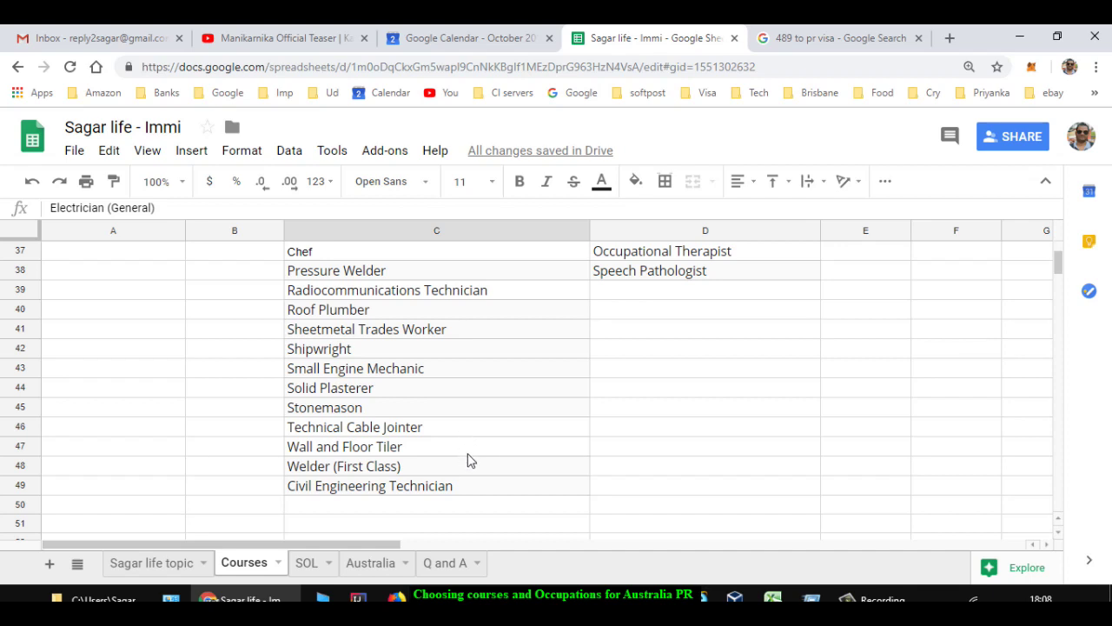
pyautogui.scroll(7, 470, 495)
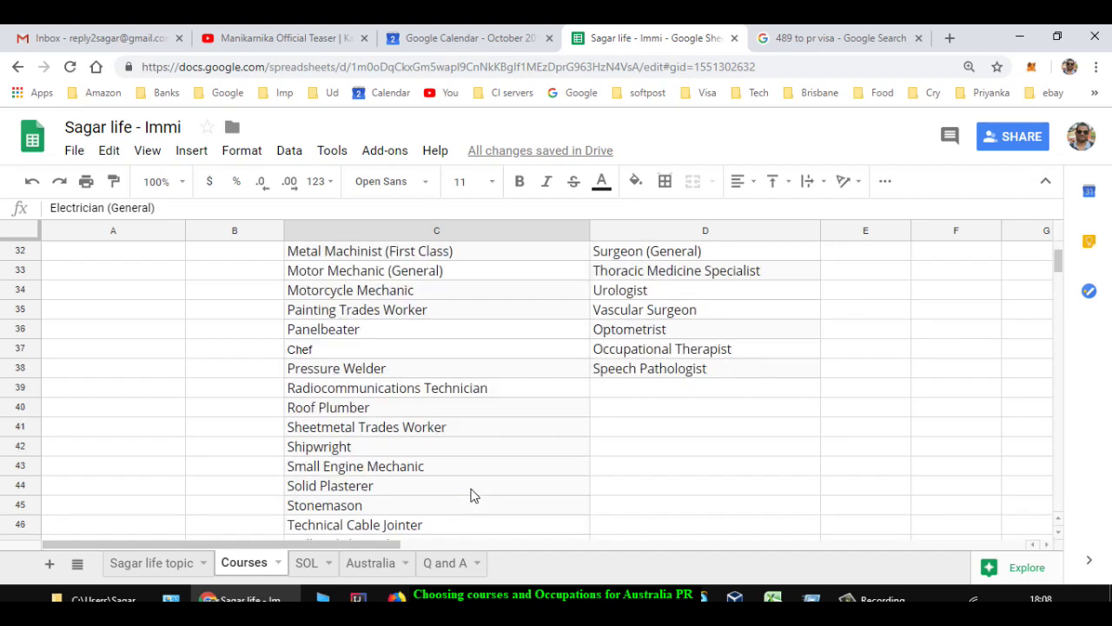
pyautogui.scroll(2, 470, 494)
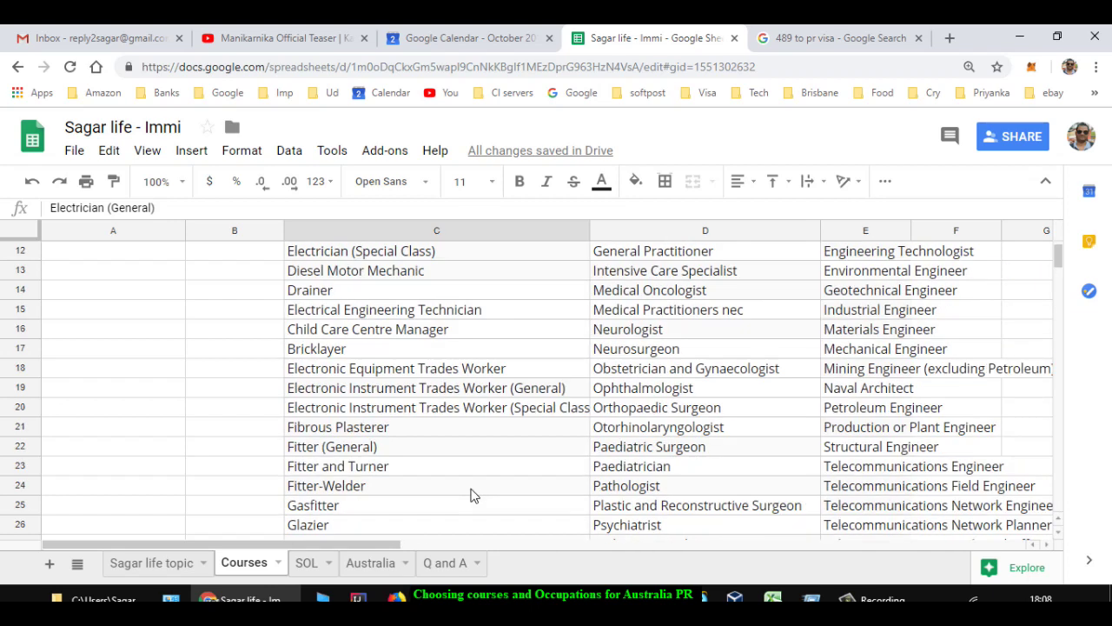
pyautogui.scroll(4, 470, 495)
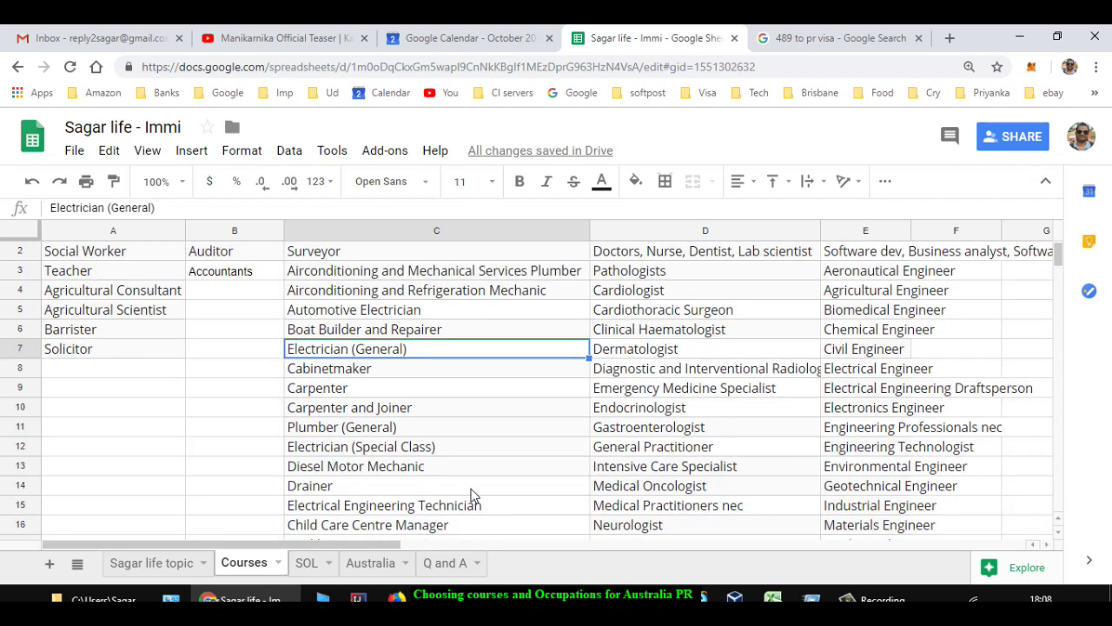
pyautogui.scroll(1, 470, 494)
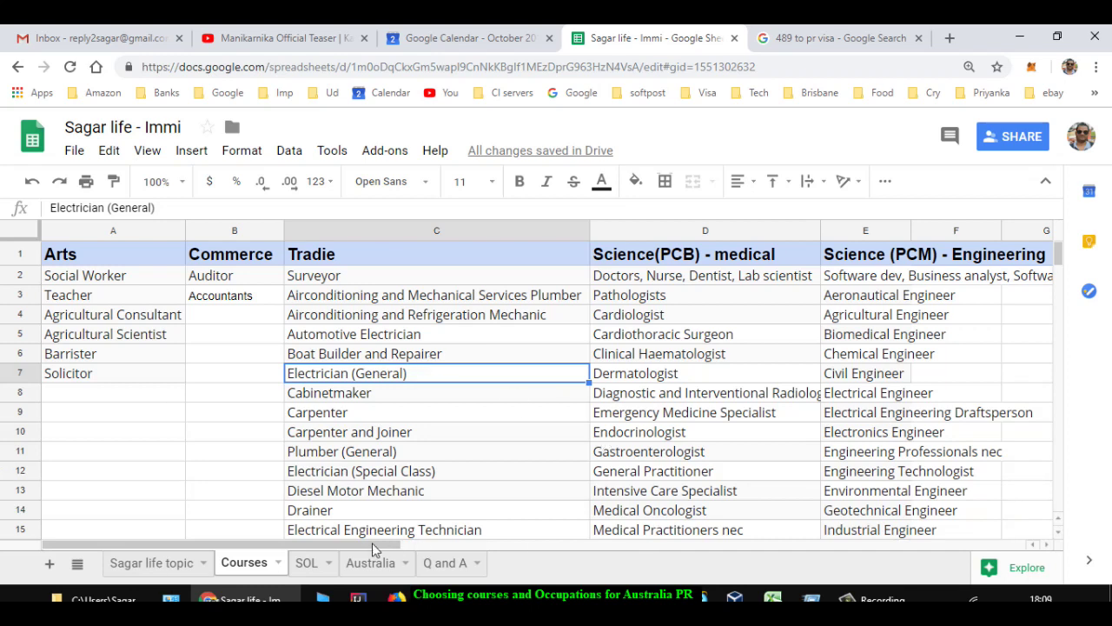
# - Widen the Science(PCB) - medical column so its long occupation names fit
pyautogui.moveTo(371, 543); pyautogui.dragTo(467, 546)
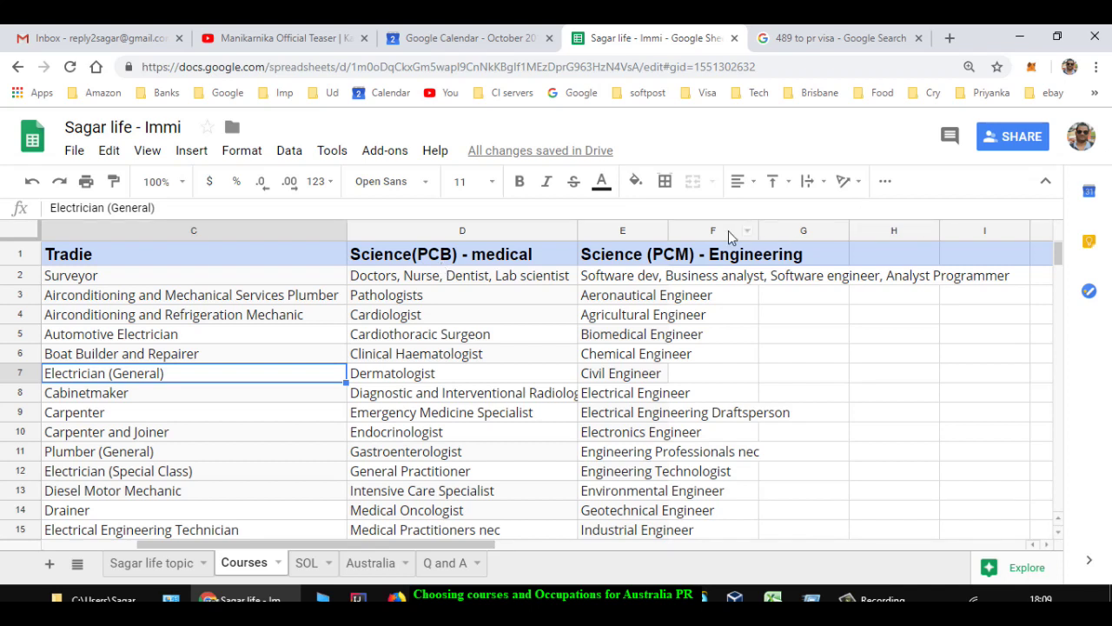
pyautogui.hotkey('ctrl', 'z')
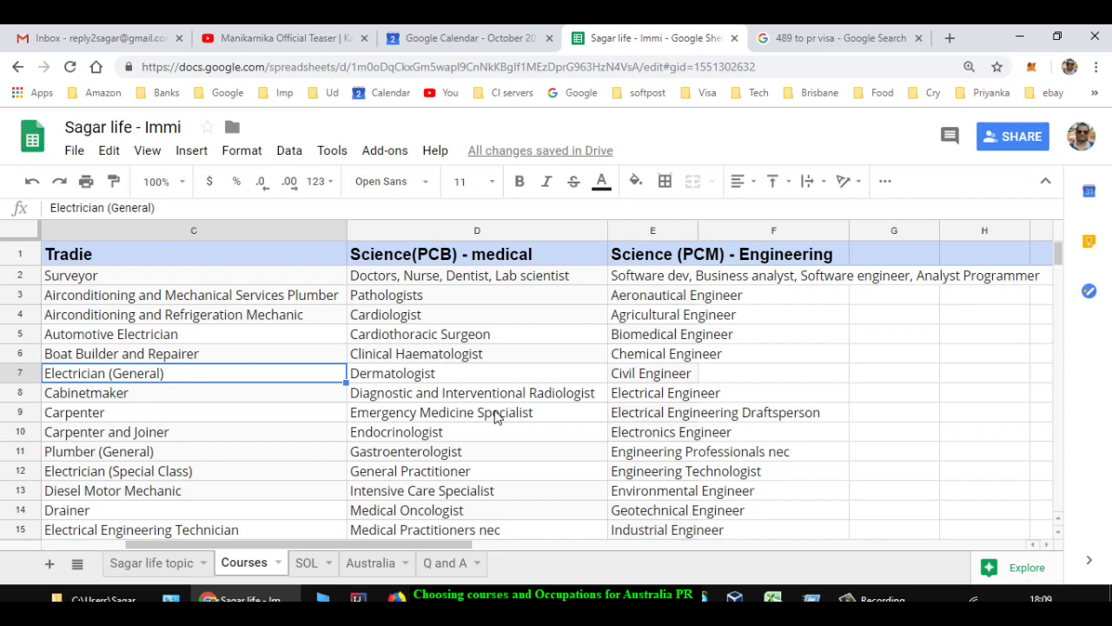
# - Review the occupations in the Science(PCB) - medical column down to its last entry
pyautogui.scroll(-1, 497, 417)
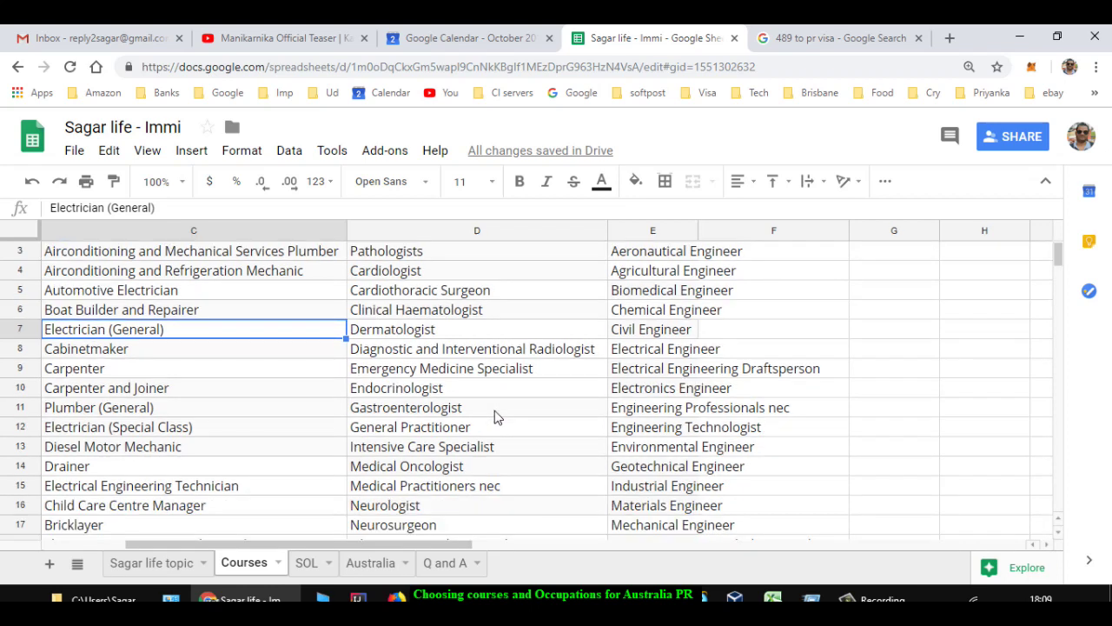
pyautogui.scroll(-1, 497, 417)
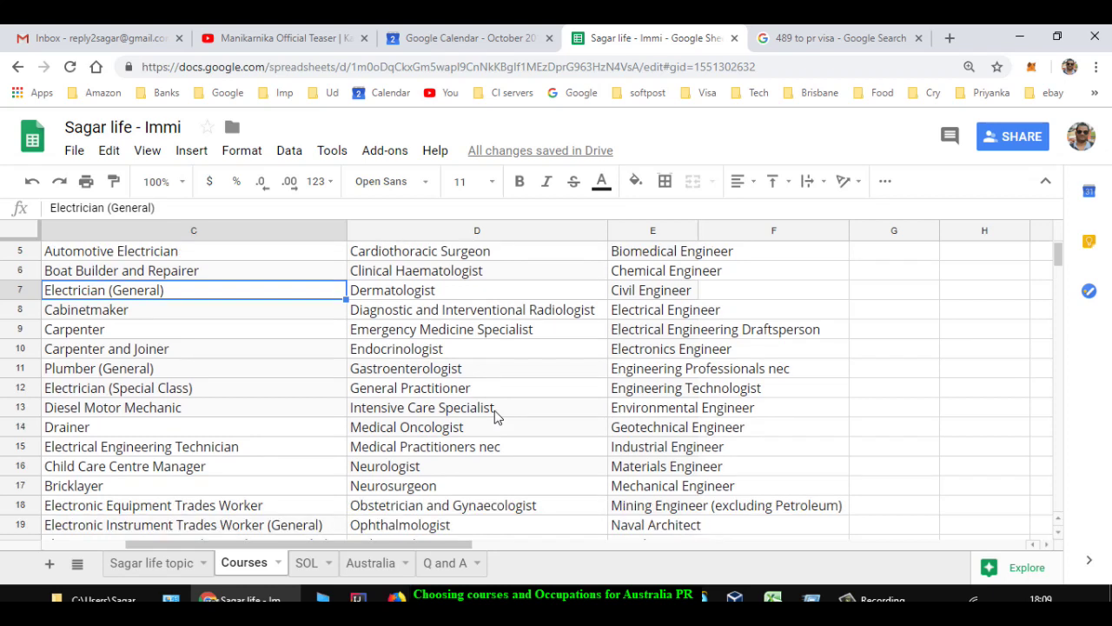
pyautogui.scroll(-1, 497, 417)
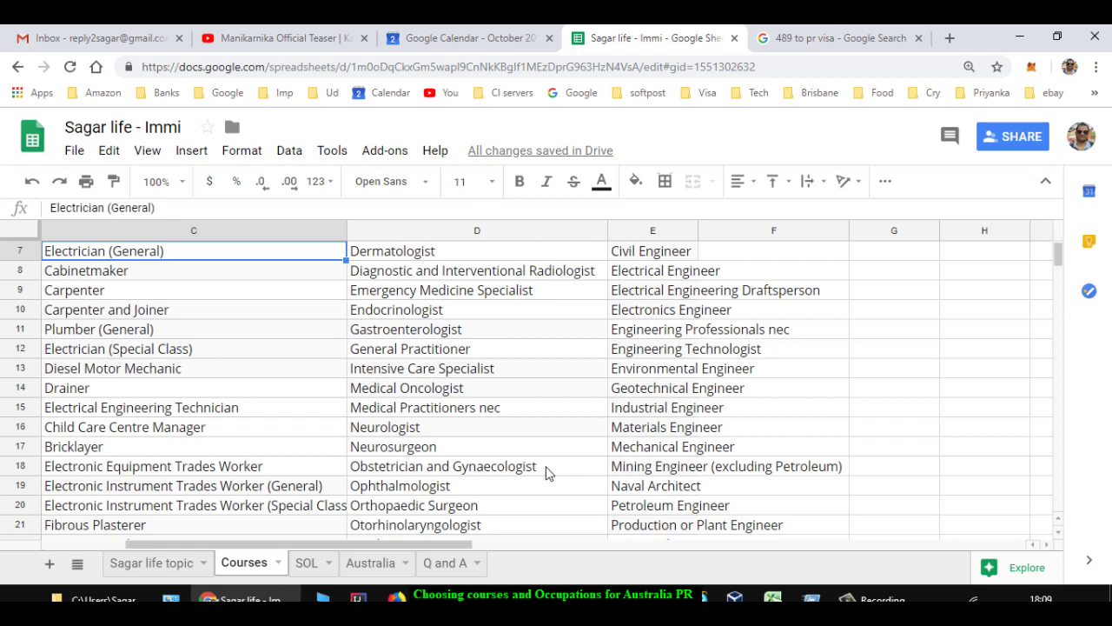
pyautogui.scroll(-1, 546, 473)
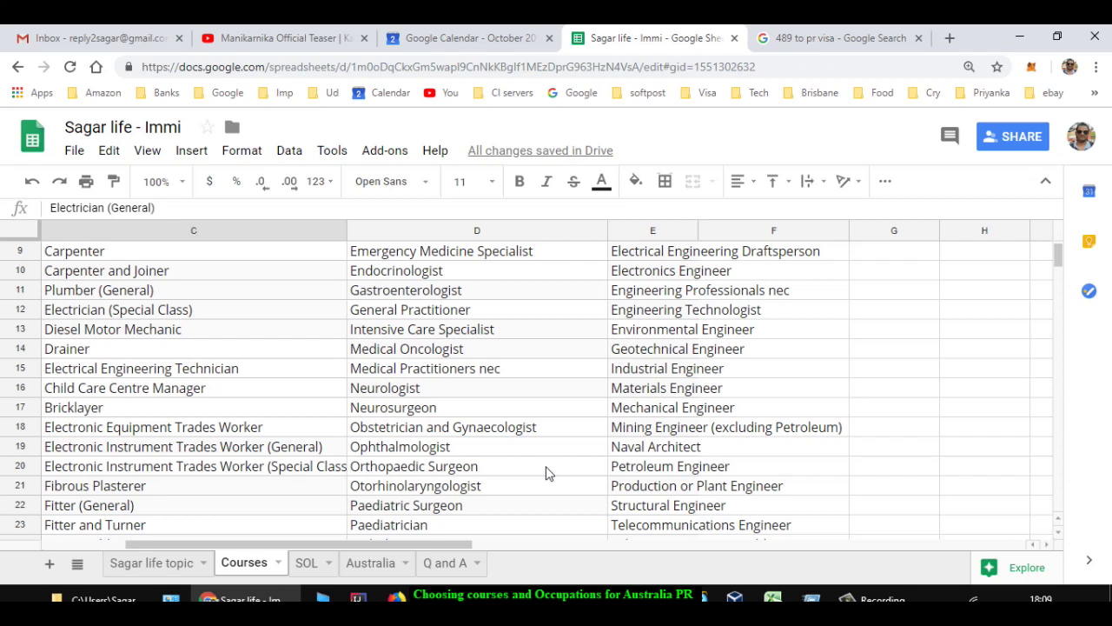
pyautogui.scroll(-1, 545, 473)
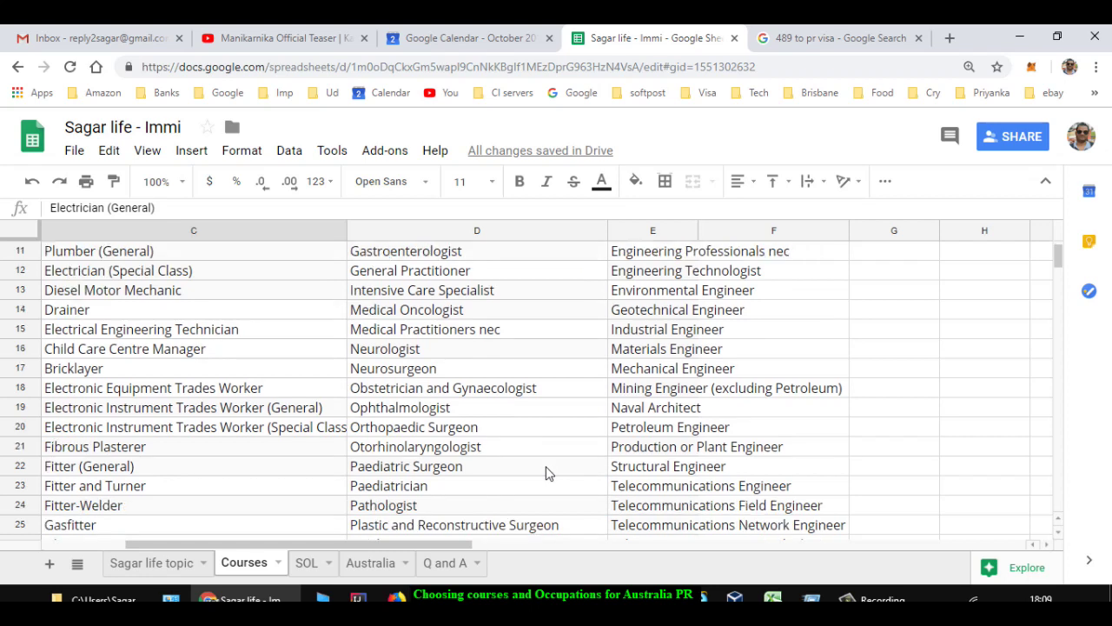
pyautogui.scroll(-1, 546, 472)
pyautogui.scroll(-1, 546, 473)
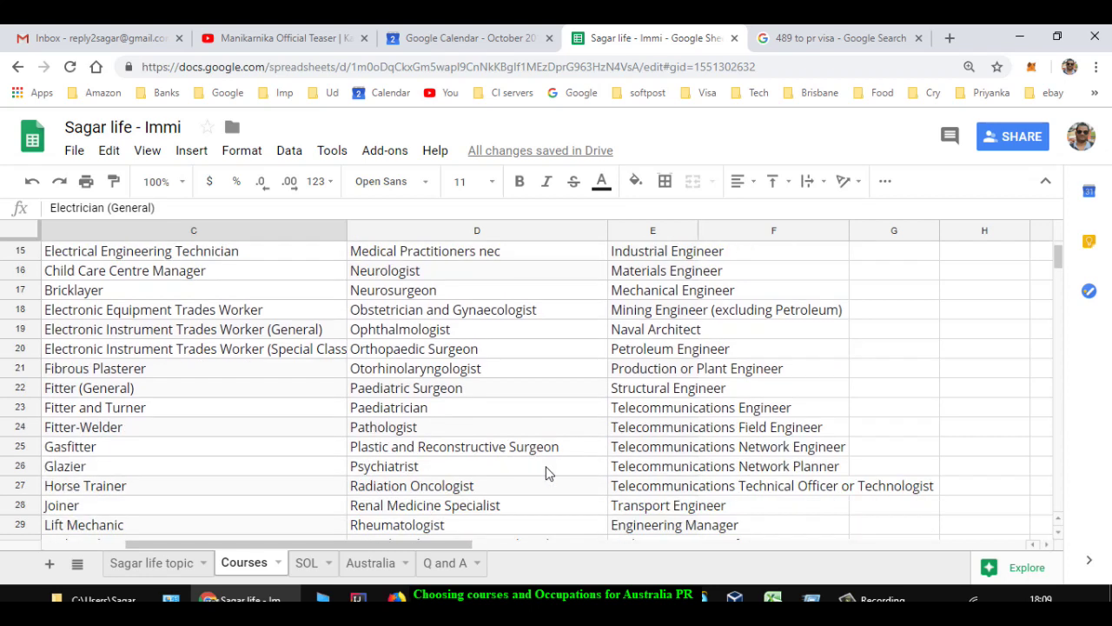
pyautogui.scroll(-1, 504, 415)
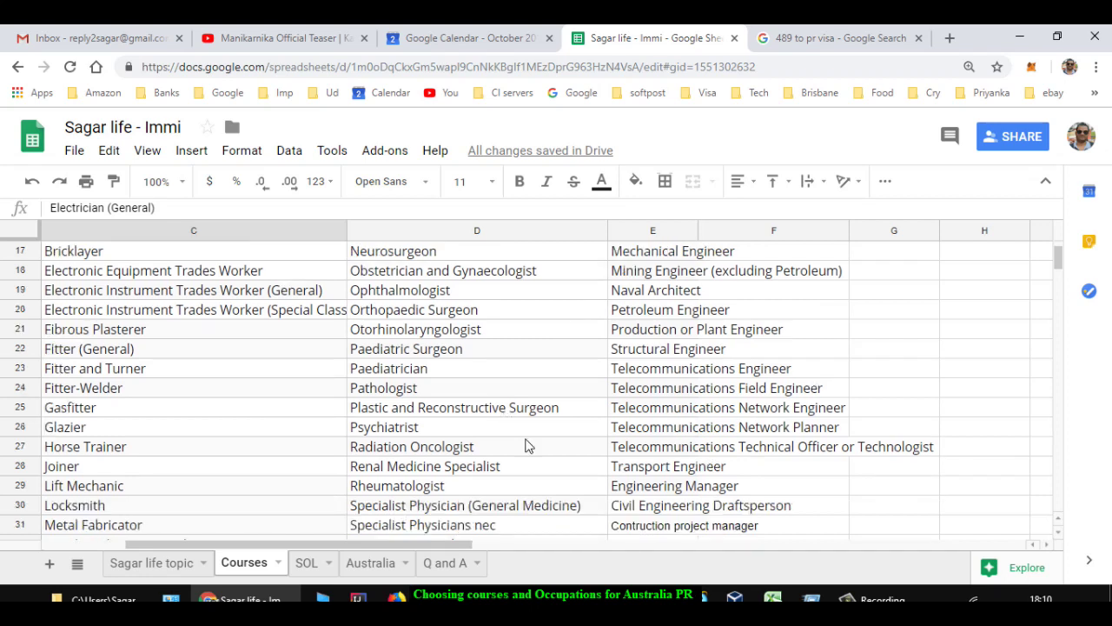
pyautogui.scroll(-1, 528, 446)
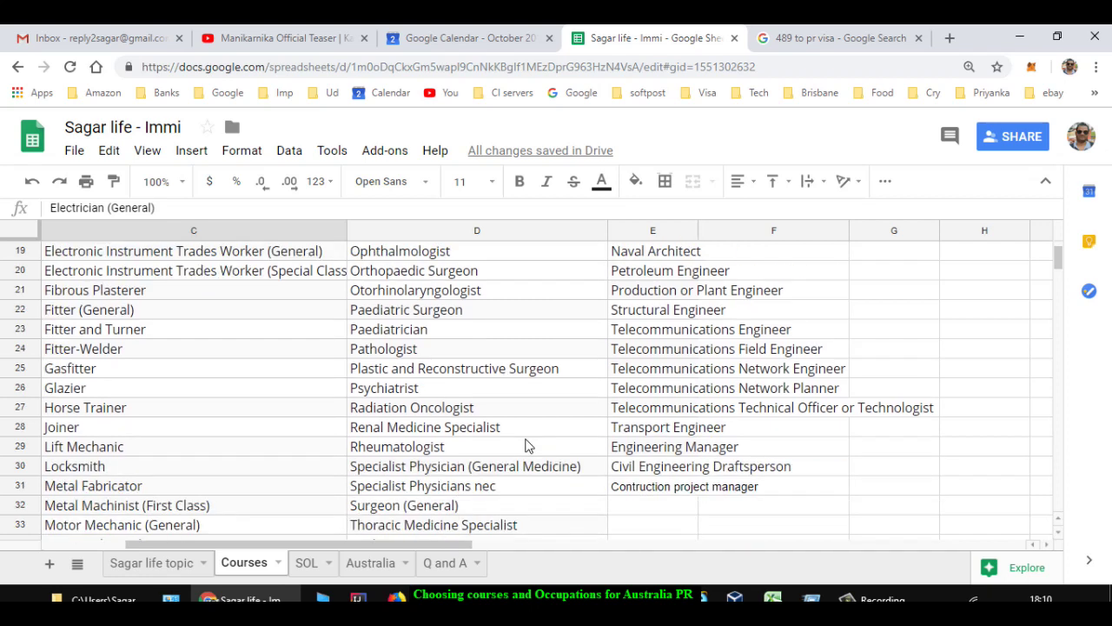
pyautogui.scroll(-2, 527, 446)
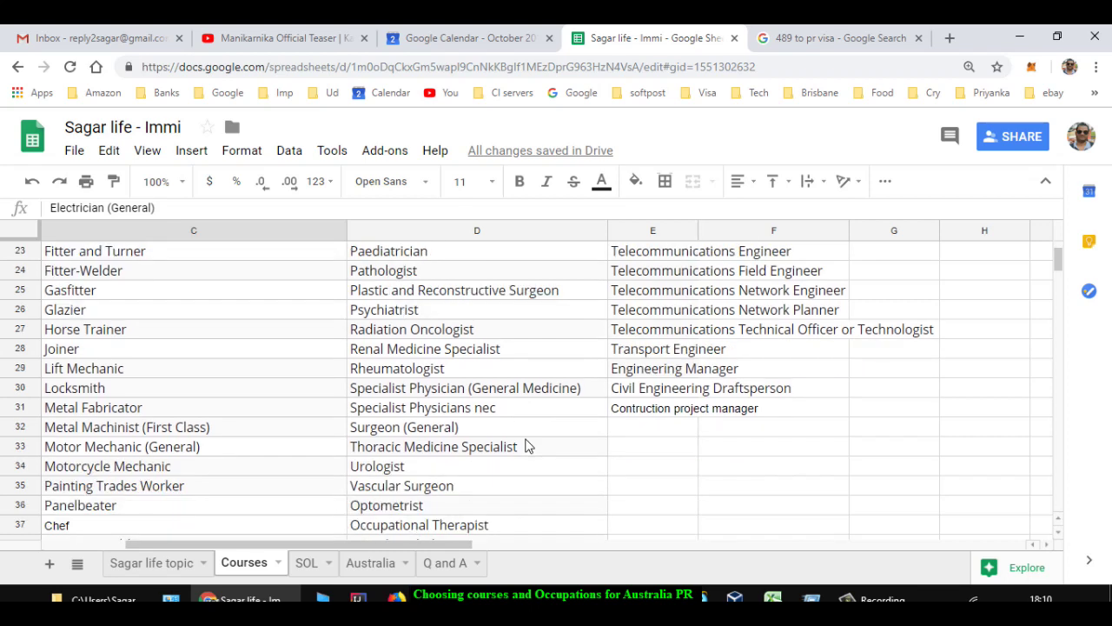
pyautogui.scroll(-1, 527, 446)
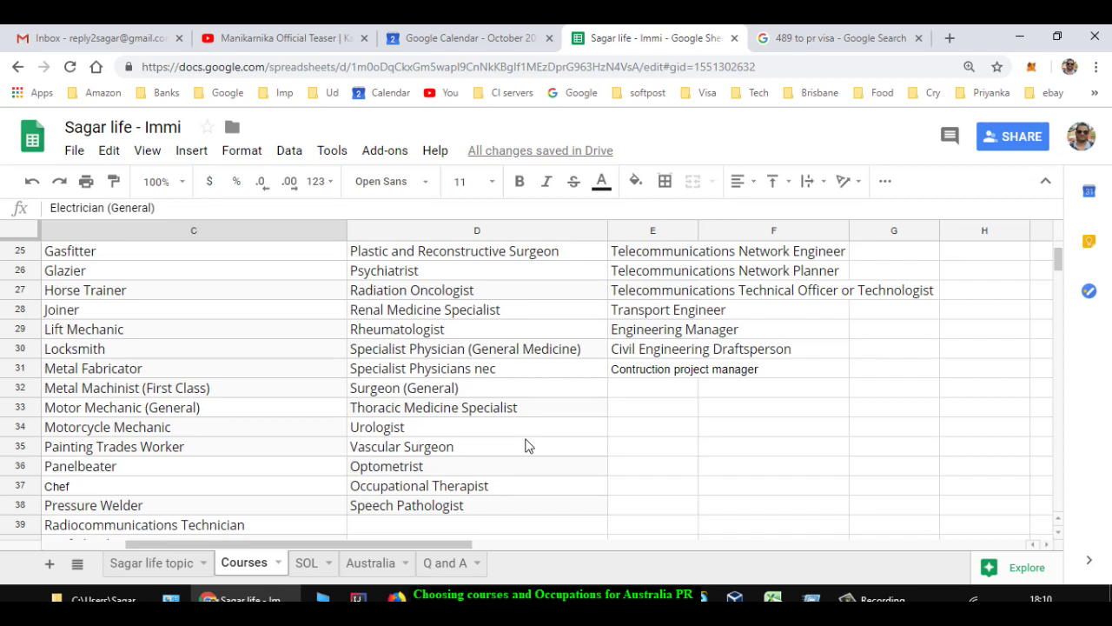
# - Widen the Science (PCM) - Engineering column so its occupation names fit better
pyautogui.scroll(5, 525, 445)
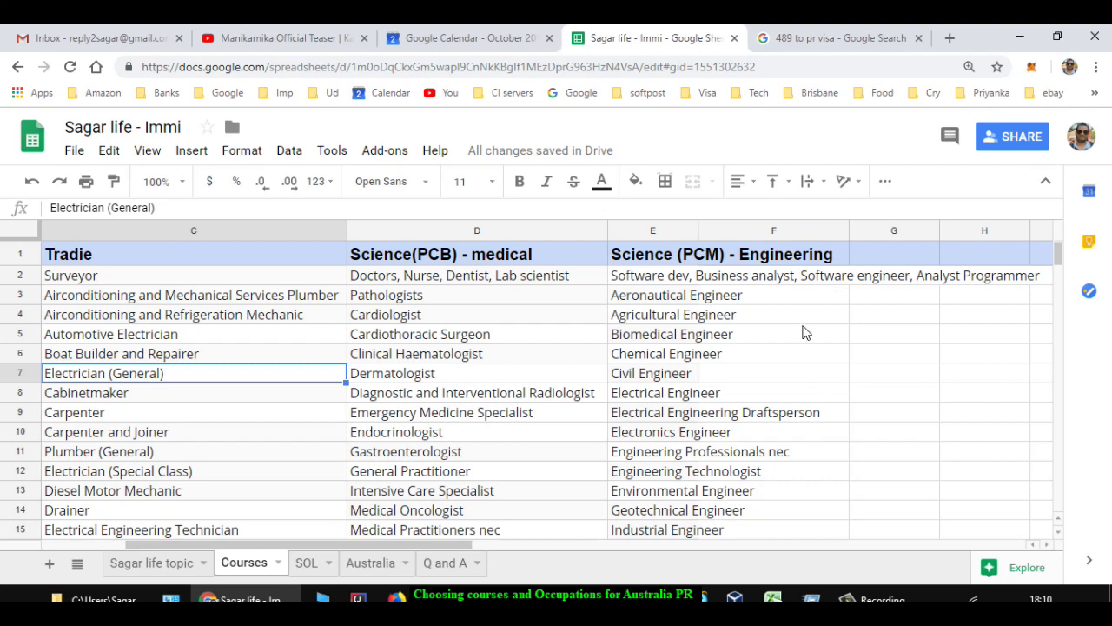
pyautogui.click(665, 278)
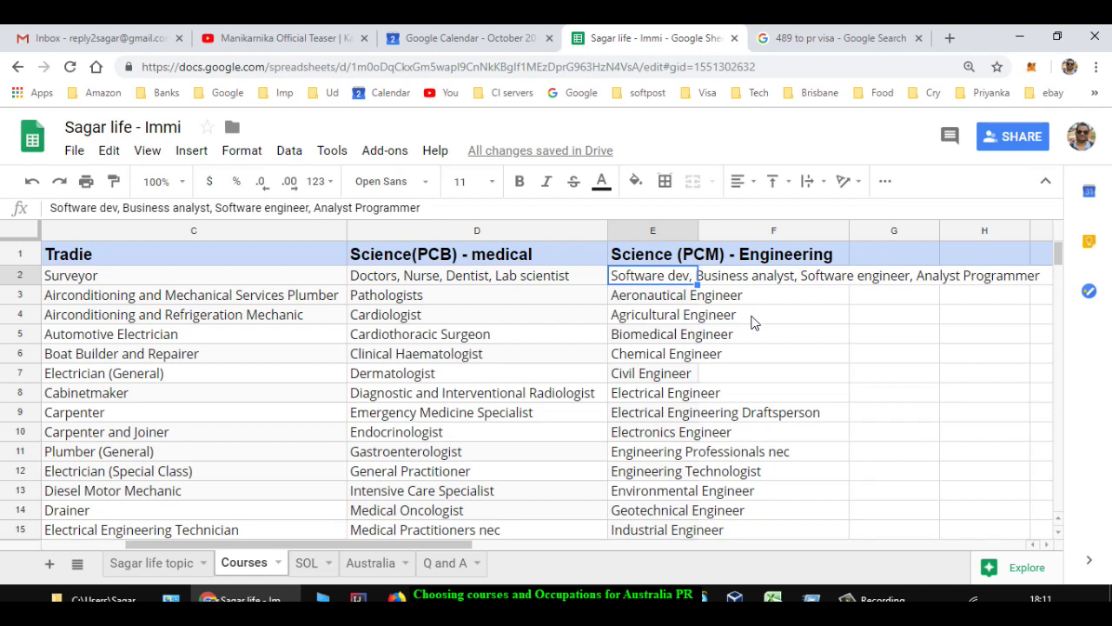
pyautogui.moveTo(698, 230); pyautogui.dragTo(916, 247)
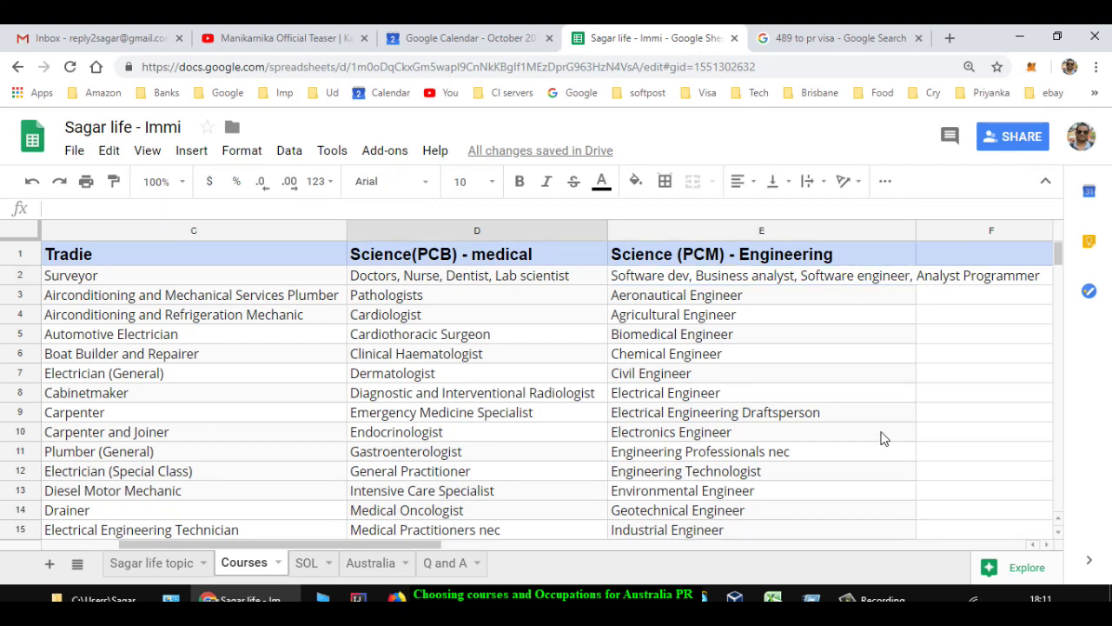
# - Review the occupations in the Science (PCM) - Engineering column down to Contruction project manager, and return to the start of the sheet
pyautogui.scroll(-1, 883, 438)
pyautogui.scroll(-1, 883, 438)
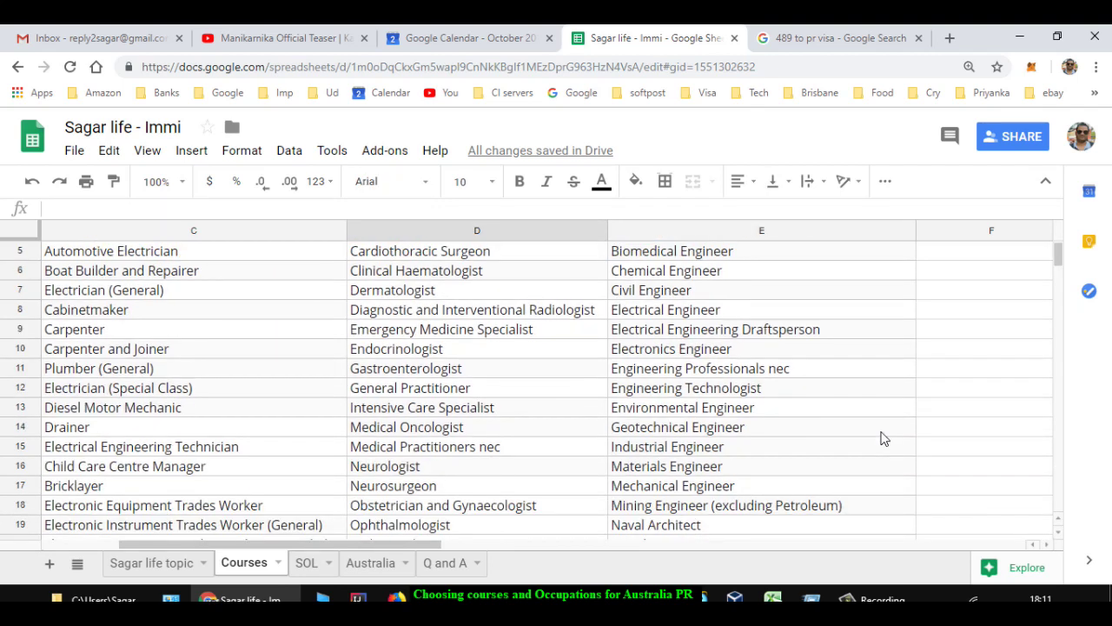
pyautogui.scroll(-1, 883, 439)
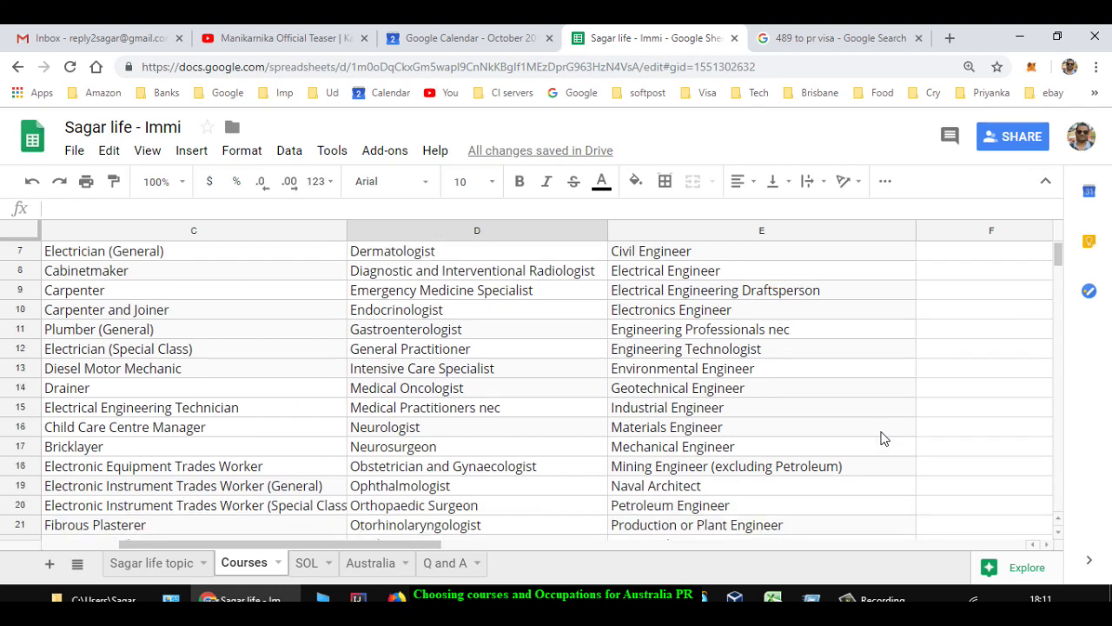
pyautogui.scroll(-1, 883, 438)
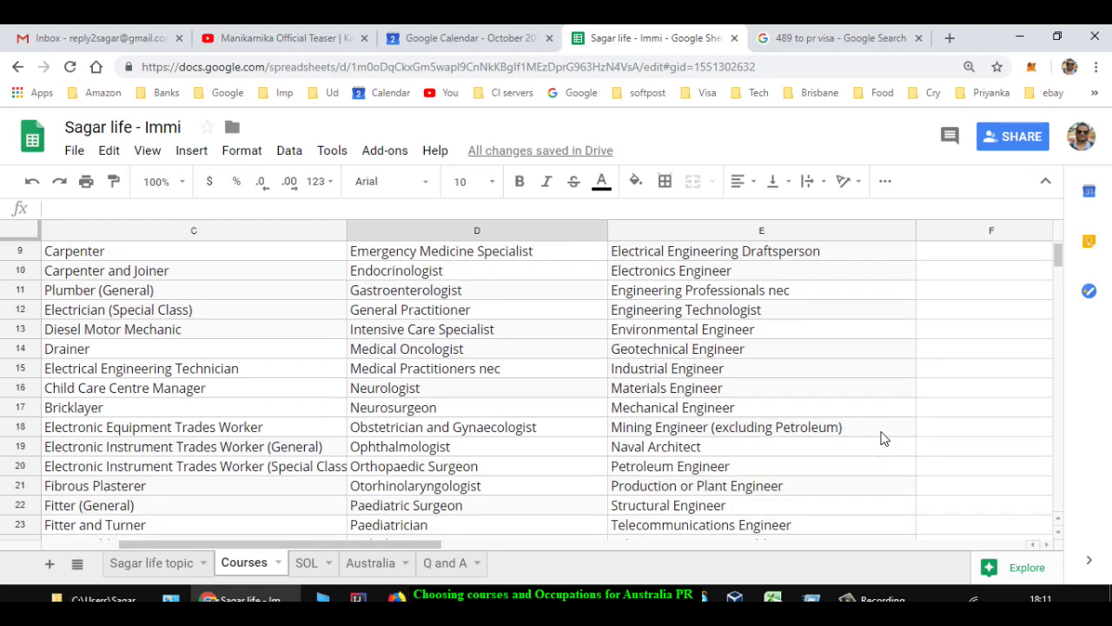
pyautogui.scroll(-2, 883, 438)
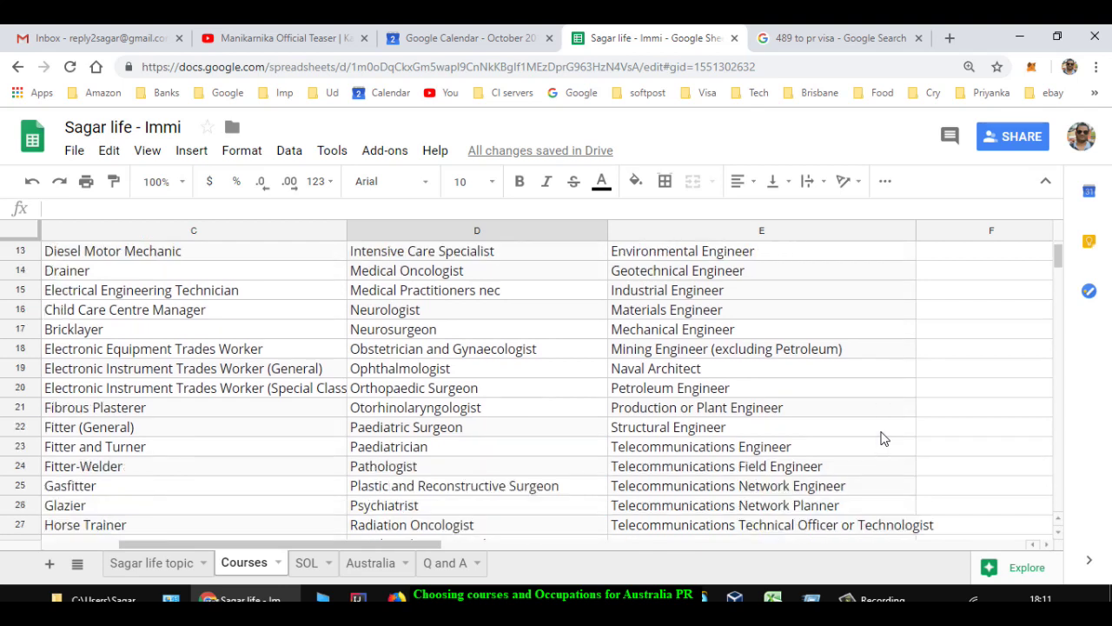
pyautogui.scroll(-1, 883, 438)
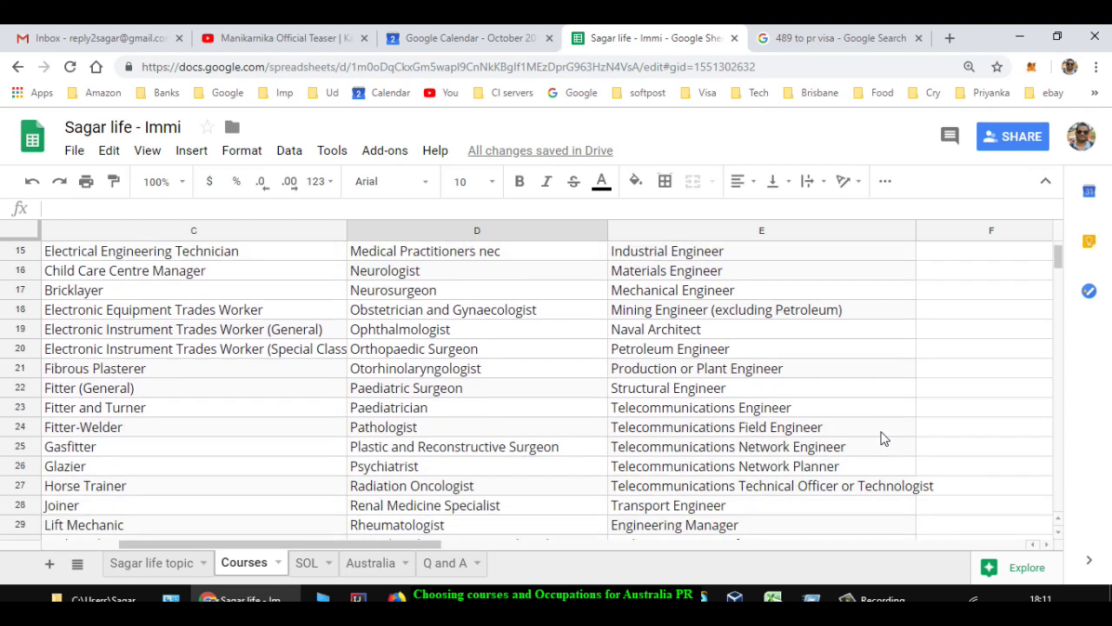
pyautogui.scroll(-2, 883, 438)
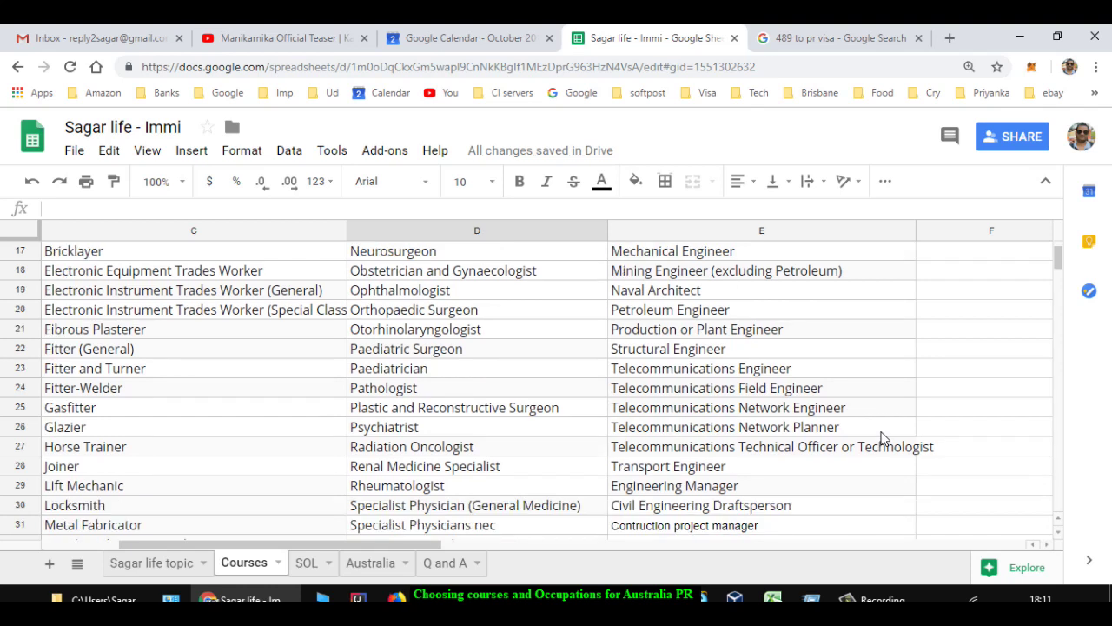
pyautogui.scroll(9, 619, 439)
pyautogui.hscroll(-2, 620, 439)
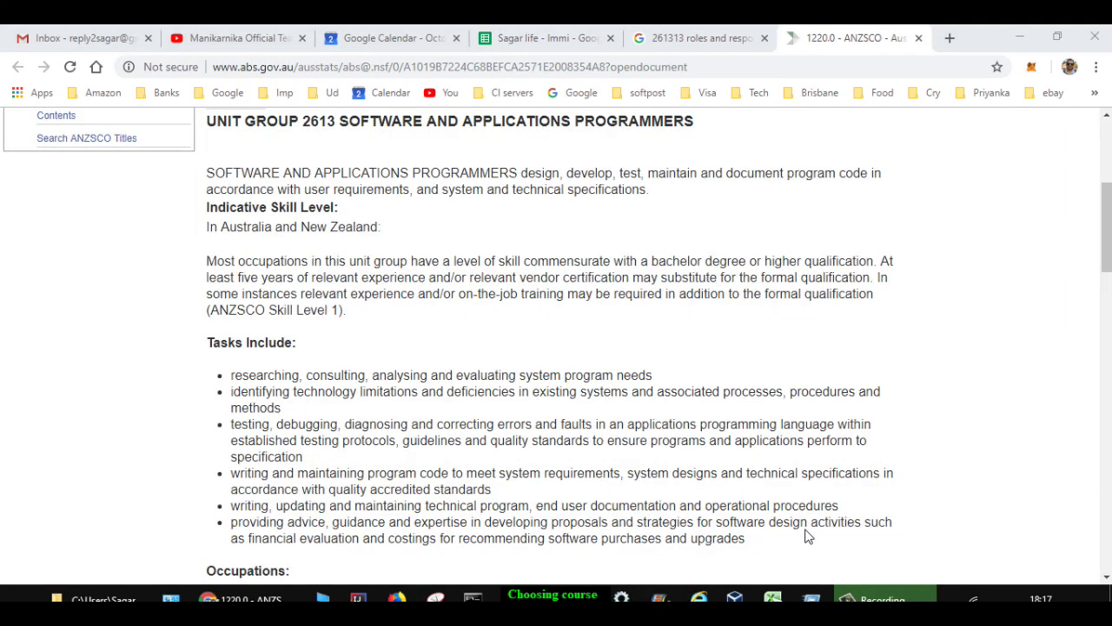
# - Read the ANZSCO page's Unit Group 2613 Software and Applications Programmers description and highlight its list of tasks
pyautogui.scroll(2, 368, 303)
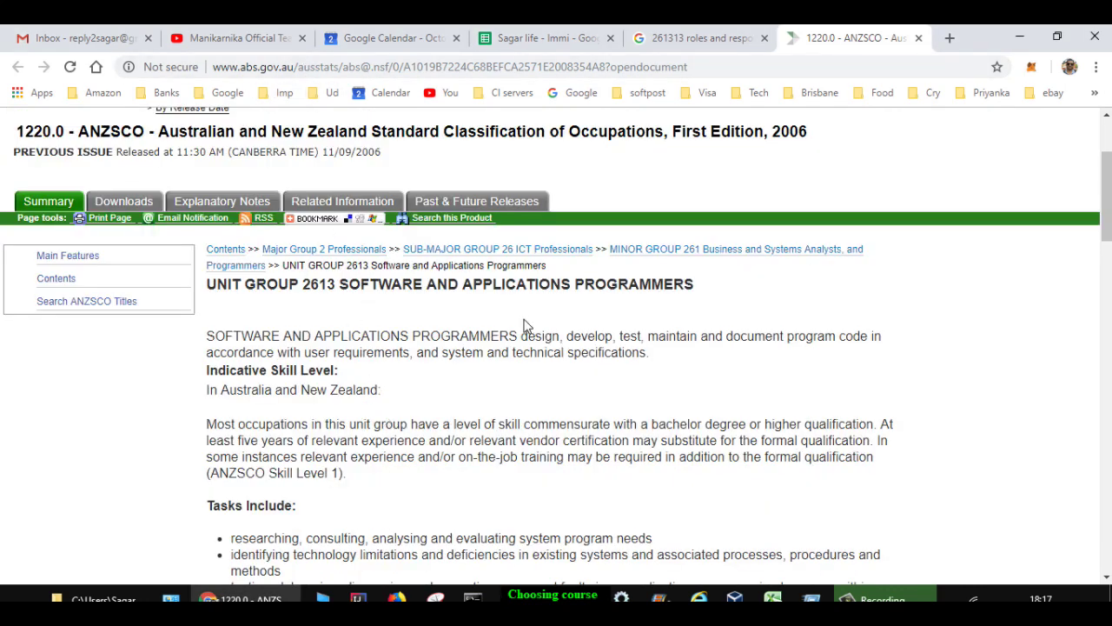
pyautogui.scroll(-1, 524, 326)
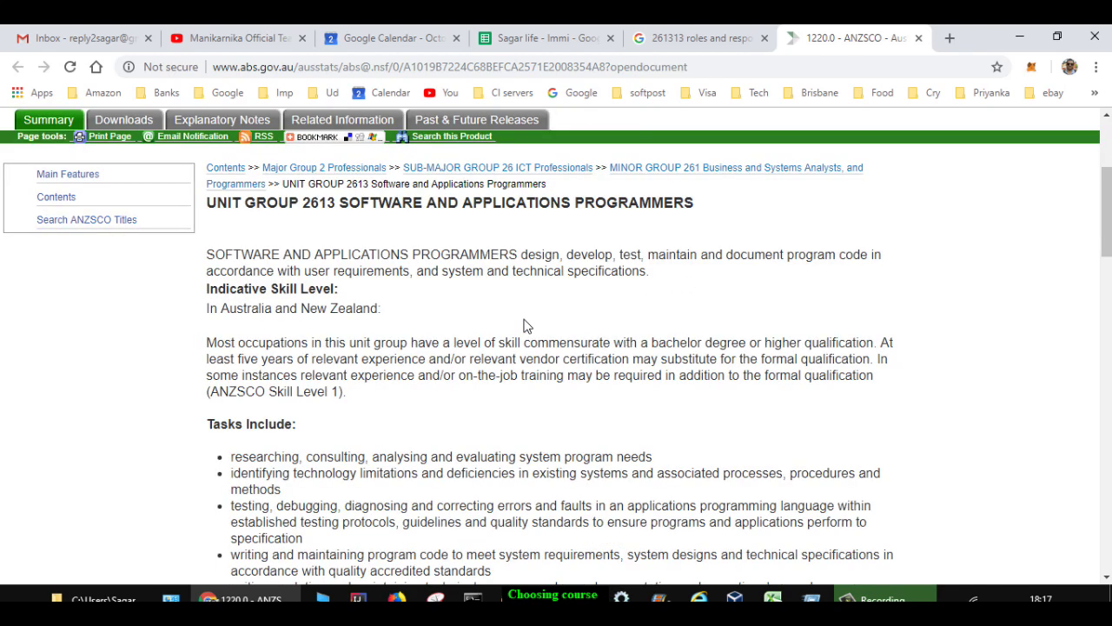
pyautogui.scroll(-3, 524, 326)
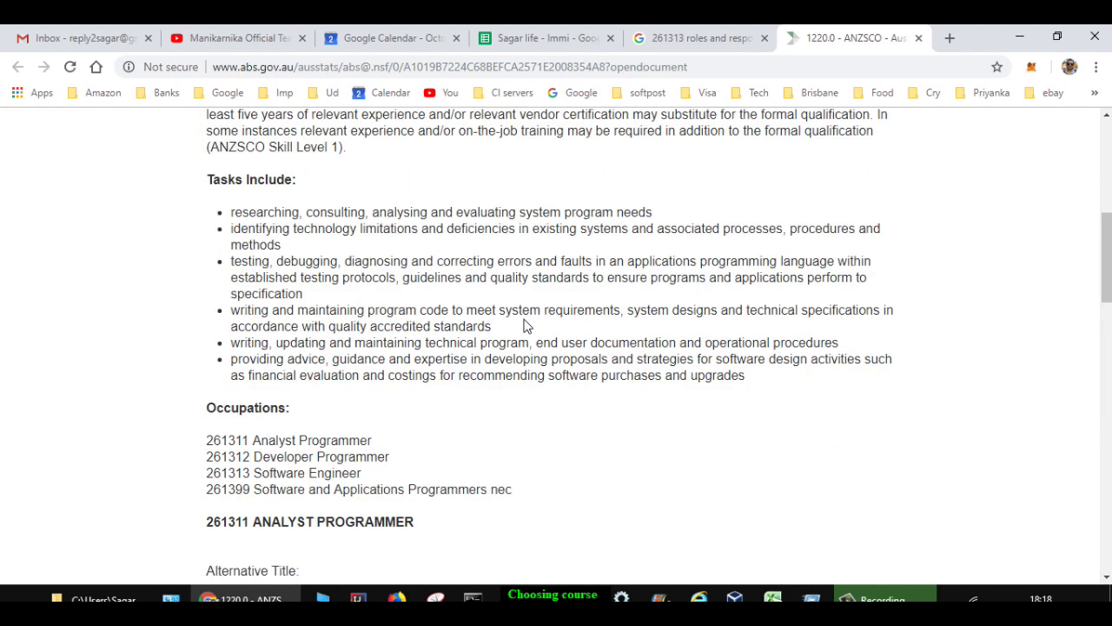
pyautogui.moveTo(237, 212); pyautogui.dragTo(613, 373)
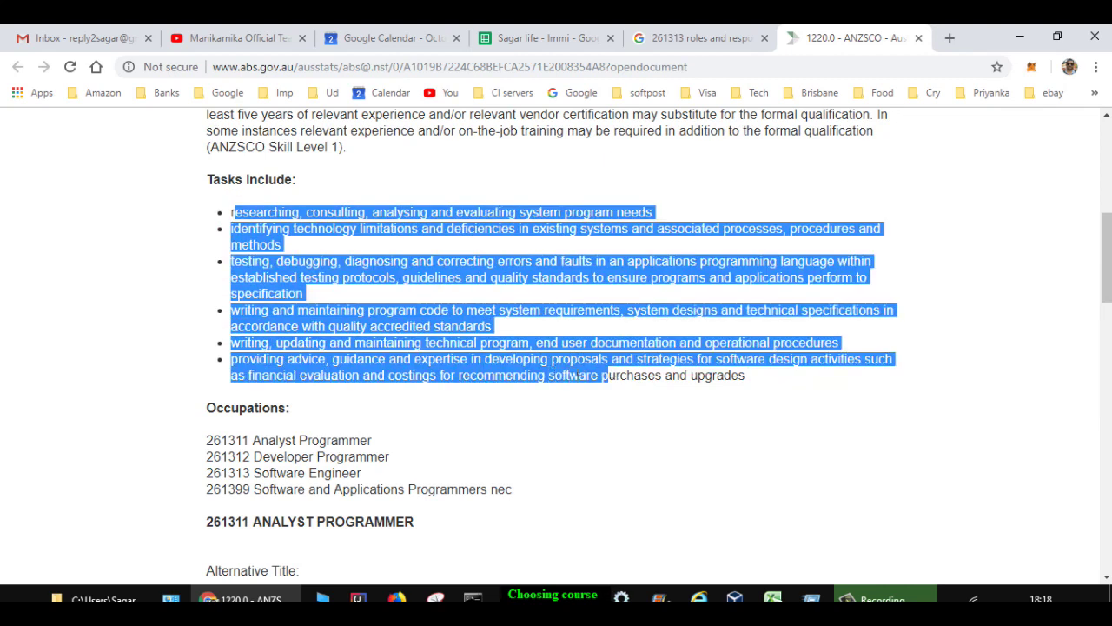
# - Examine the Analyst Programmer and Developer Programmer entries, return to the Unit Group 2613 task list and clear its highlighting
pyautogui.scroll(-2, 259, 490)
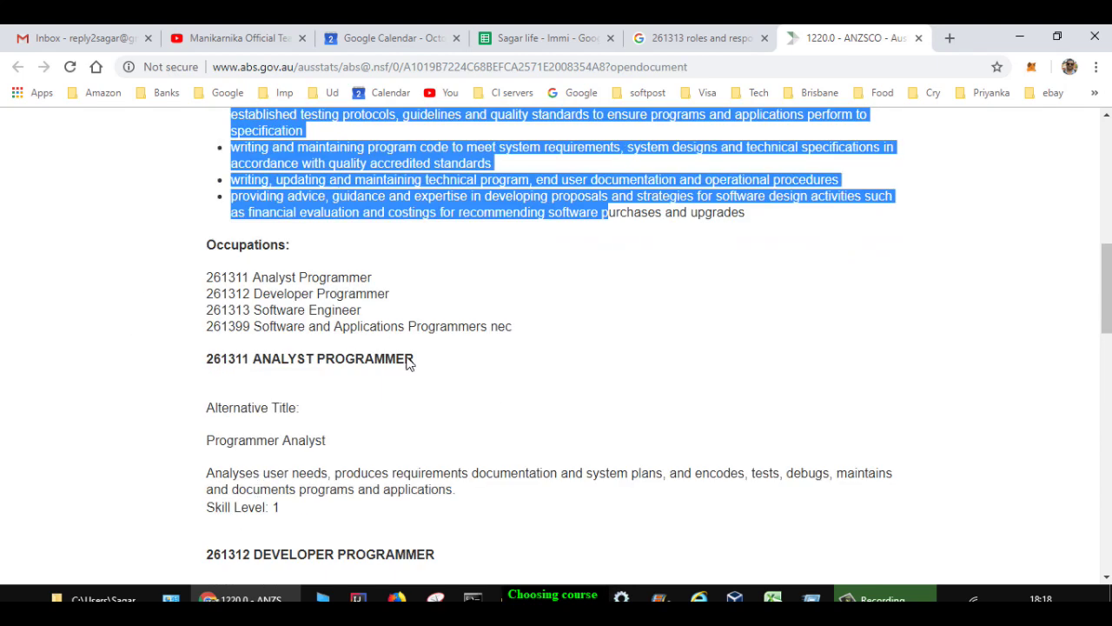
pyautogui.click(435, 383)
pyautogui.scroll(-2, 434, 385)
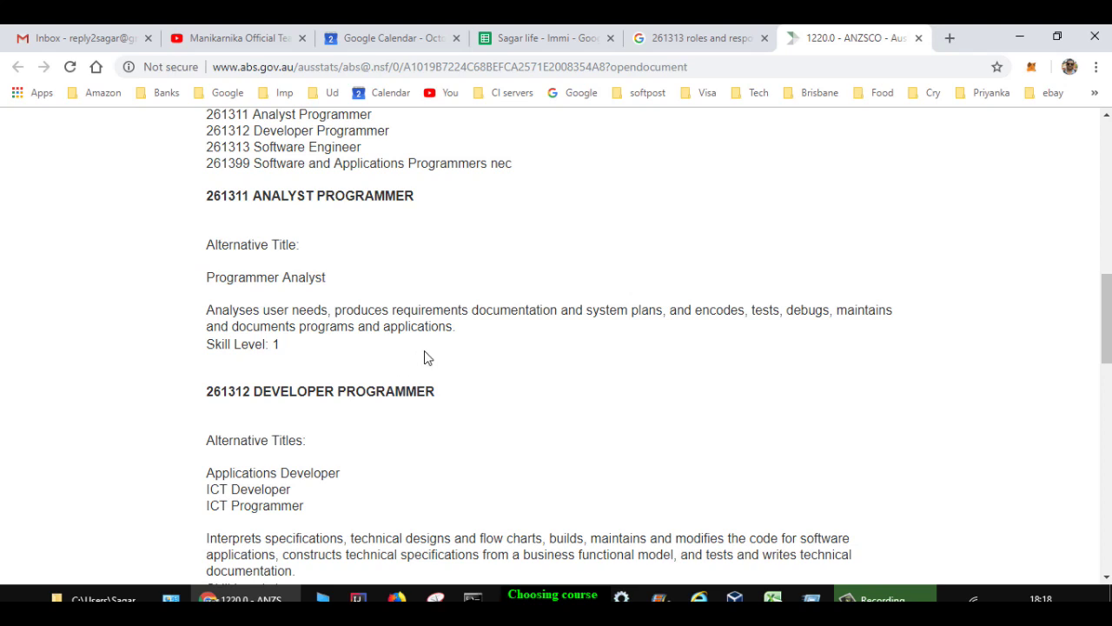
pyautogui.scroll(4, 606, 398)
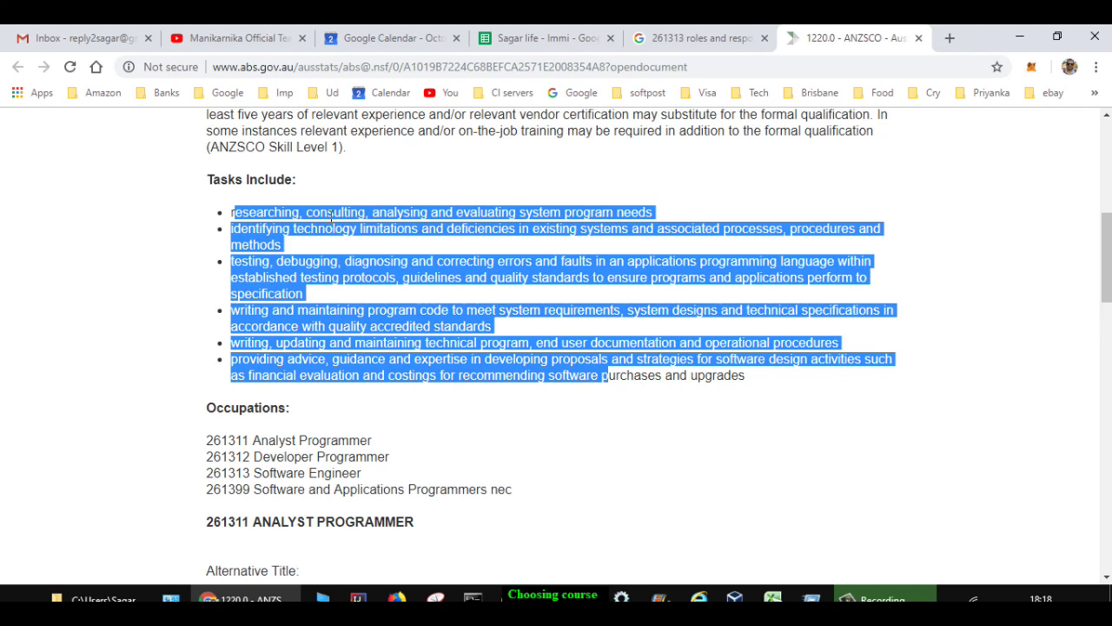
pyautogui.click(199, 337)
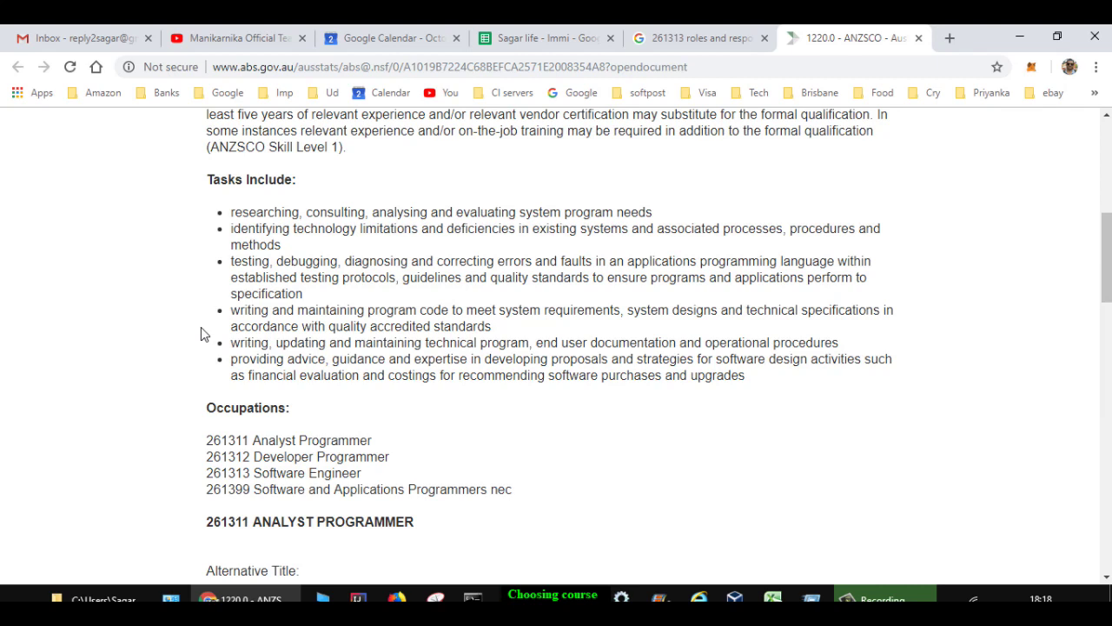
pyautogui.scroll(1, 201, 334)
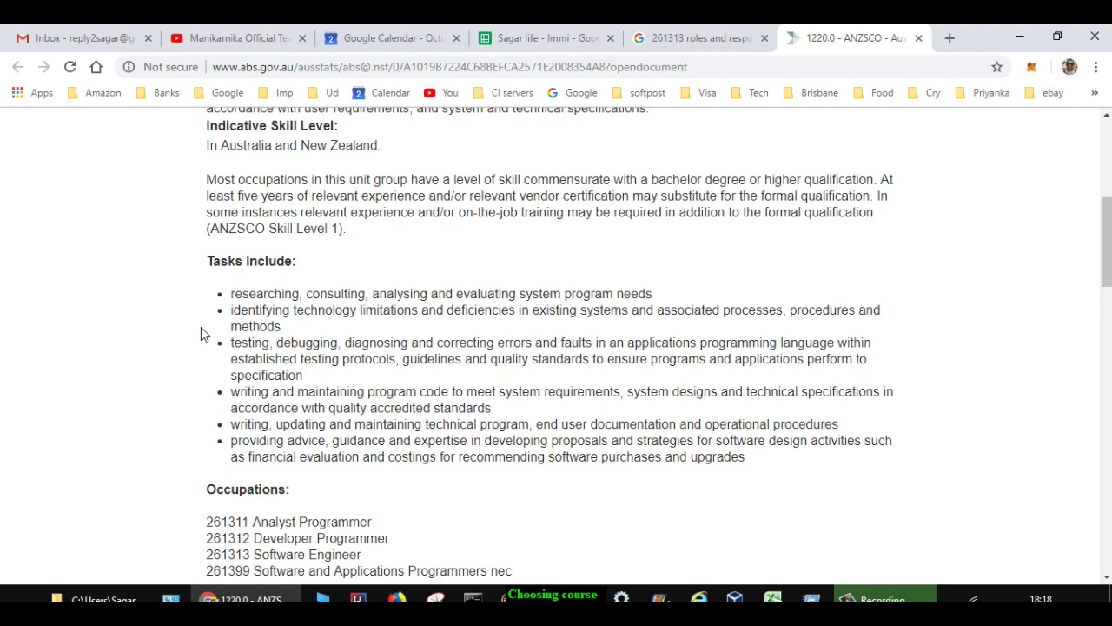